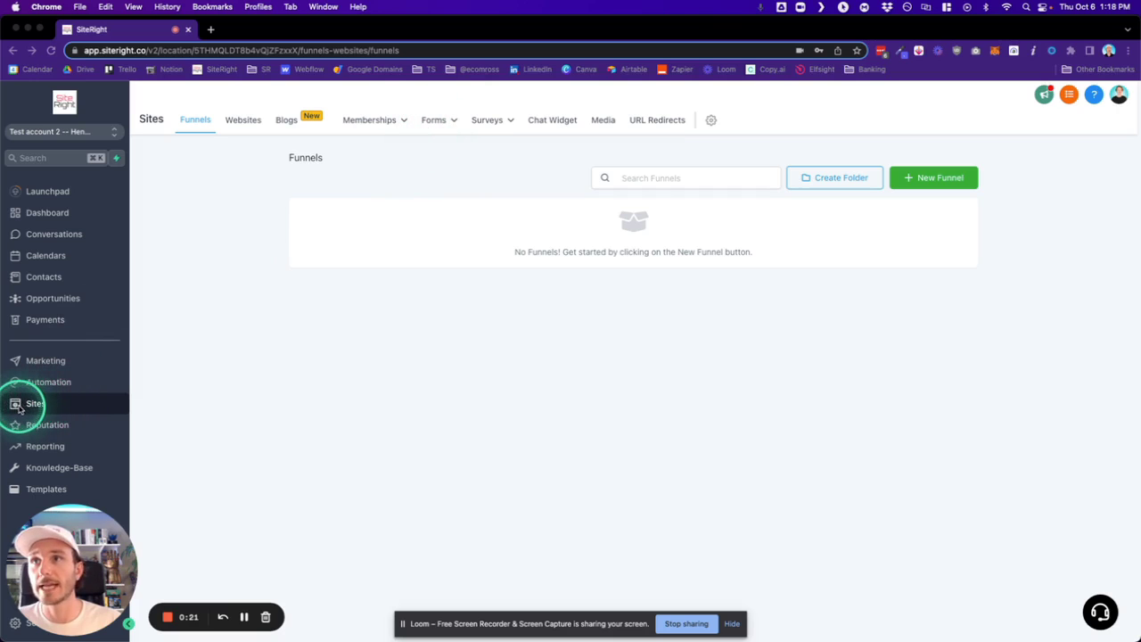
Create a new blank form, Form 1, from the Forms builder
left_click(434, 123)
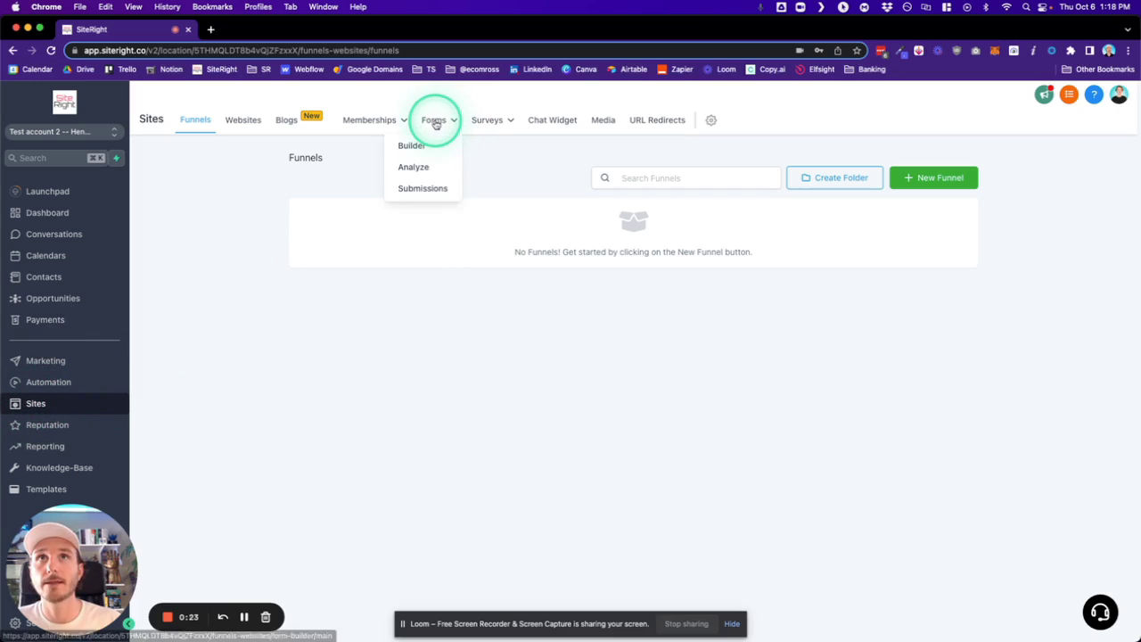
left_click(435, 123)
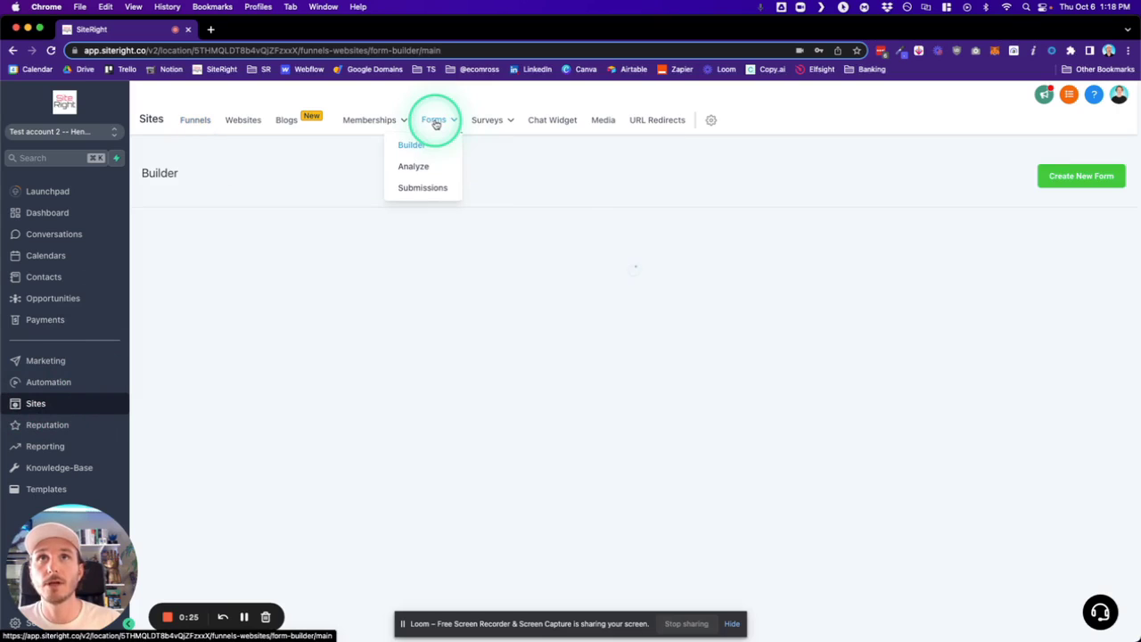
left_click(1079, 182)
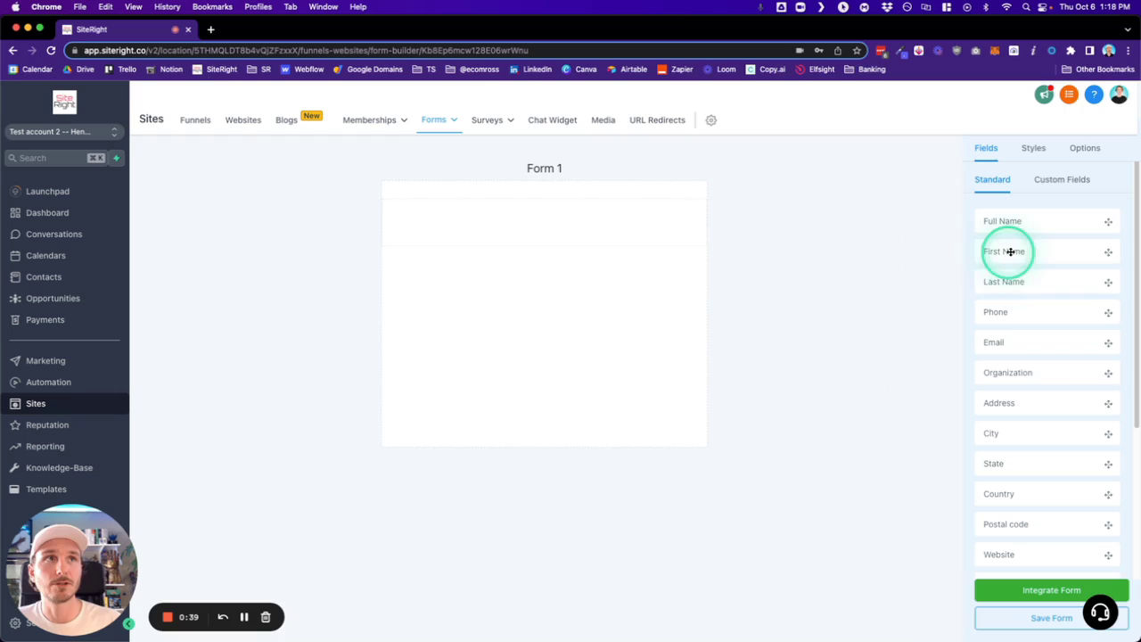
Add First Name, Email and Phone fields to Form 1 from the Standard fields
left_click_drag(1010, 251, 540, 216)
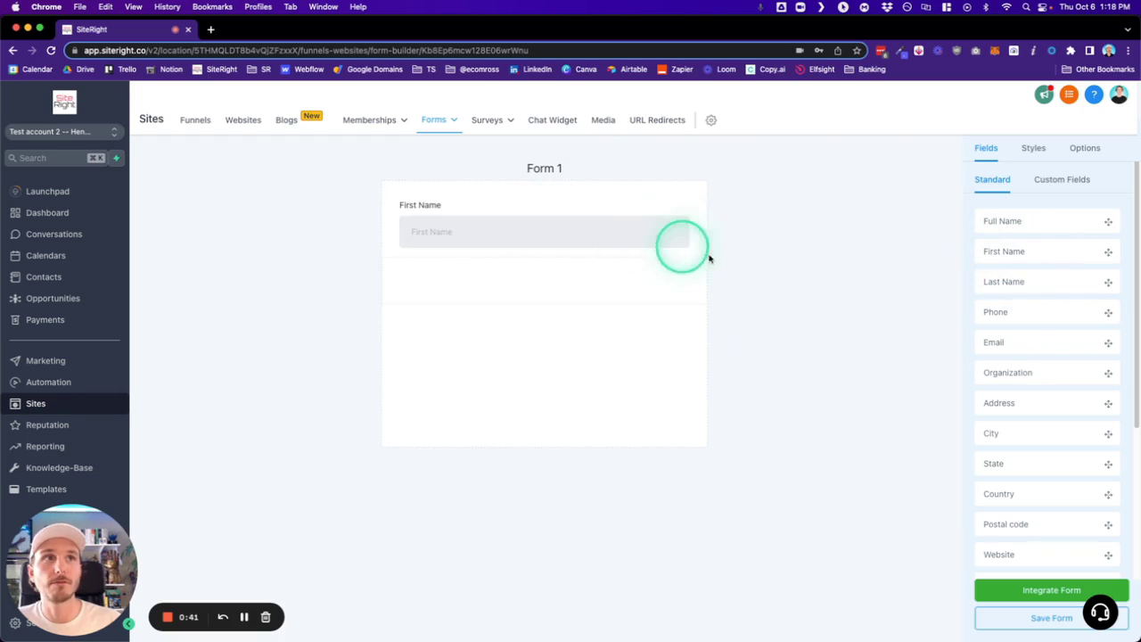
left_click_drag(994, 344, 481, 266)
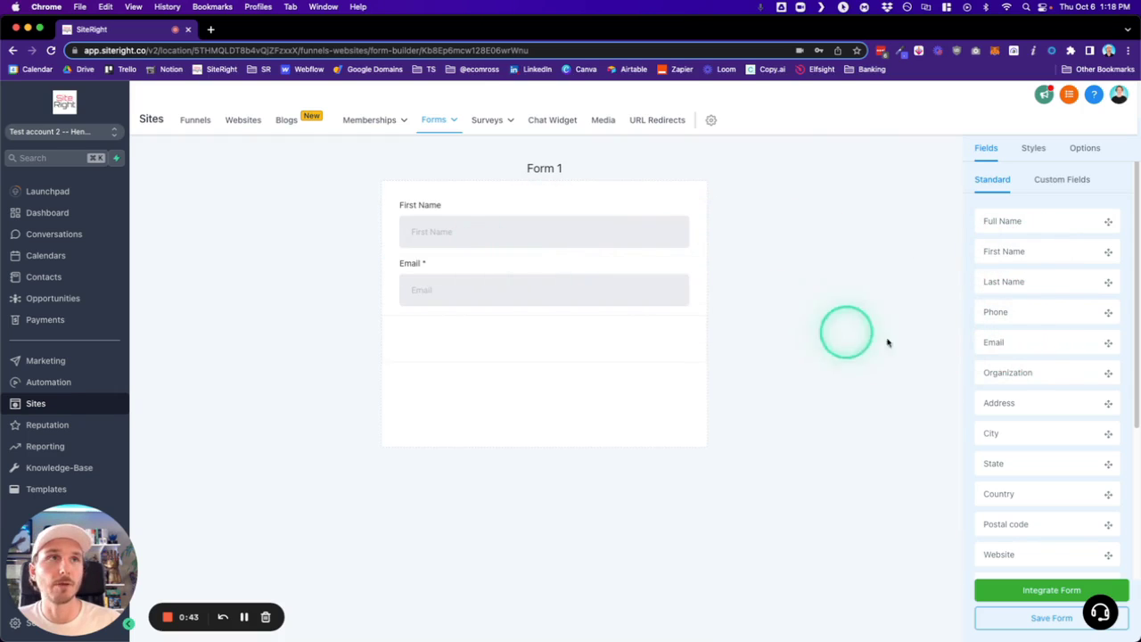
left_click_drag(998, 317, 660, 325)
Make First Name required and Phone optional, then return to the fields list
left_click(473, 225)
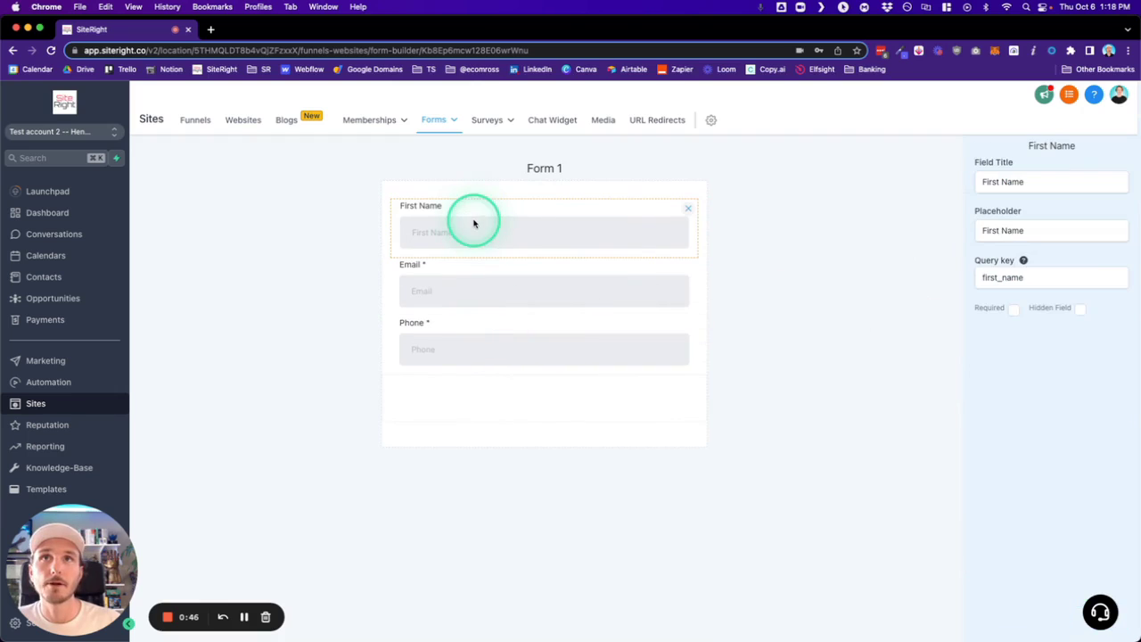
left_click(1014, 309)
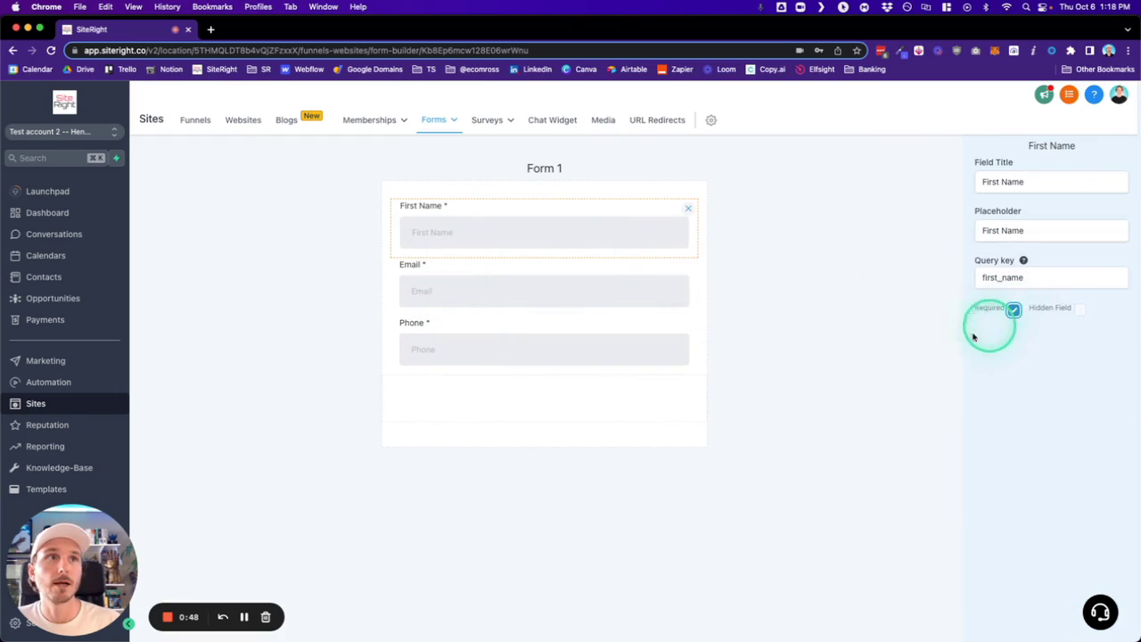
left_click(538, 281)
left_click(484, 348)
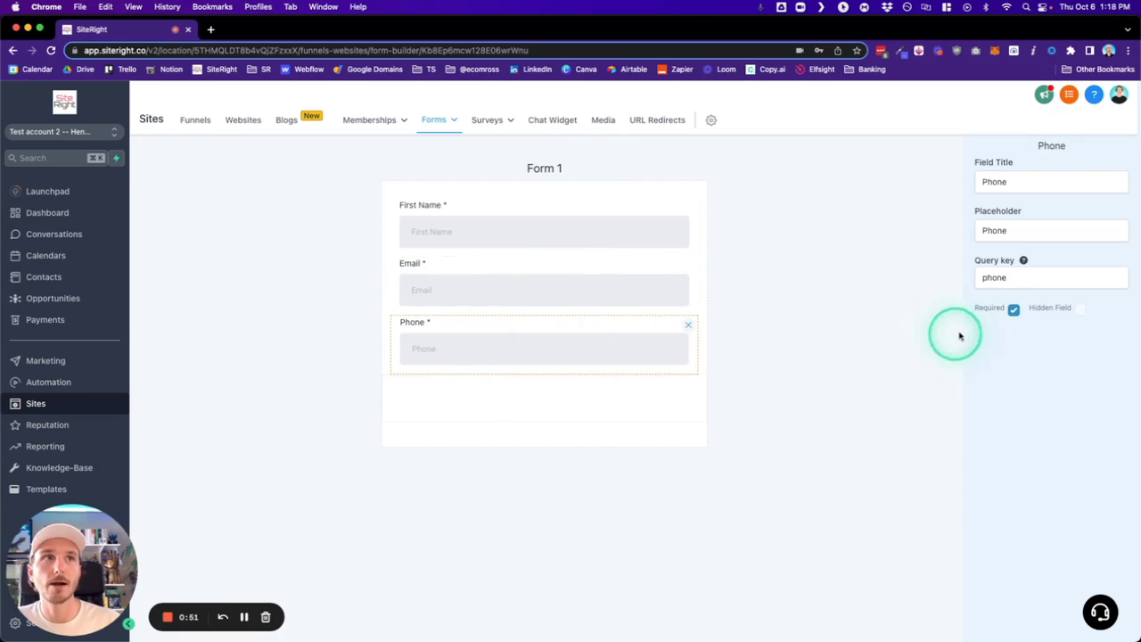
left_click(1013, 310)
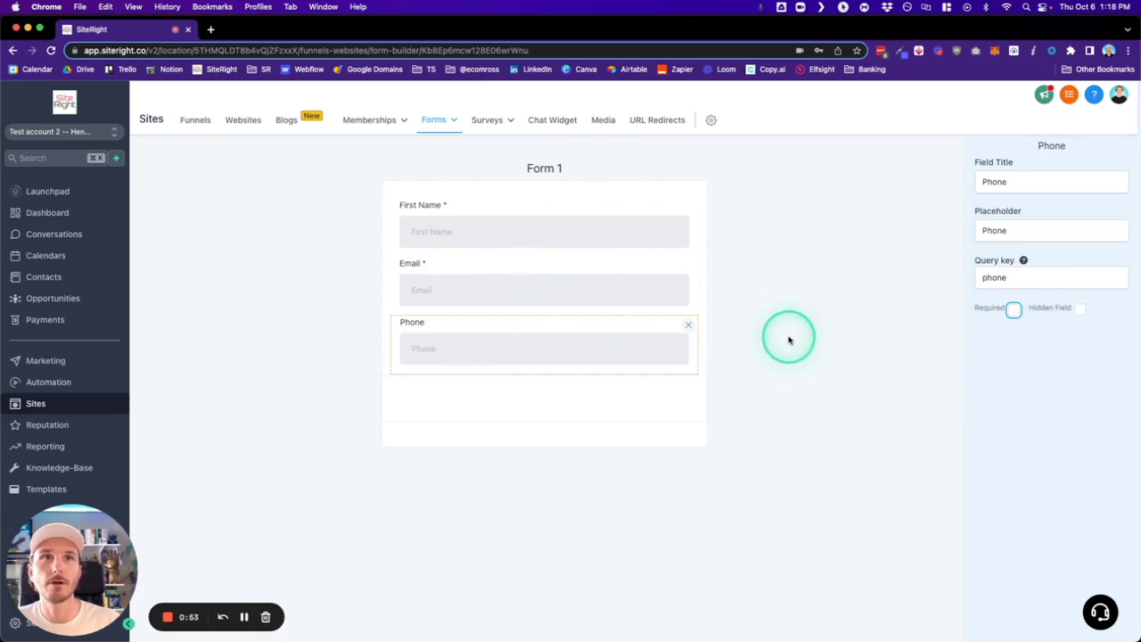
left_click(884, 251)
left_click(1029, 317)
scroll(1030, 320, "down", 5)
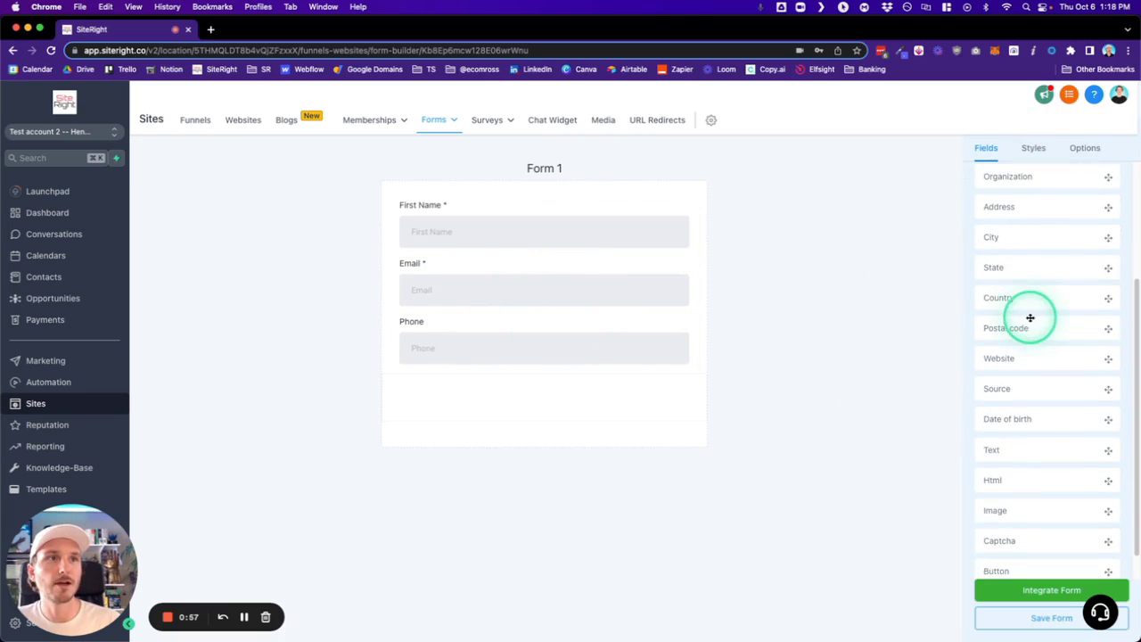
scroll(1044, 230, "down", 1)
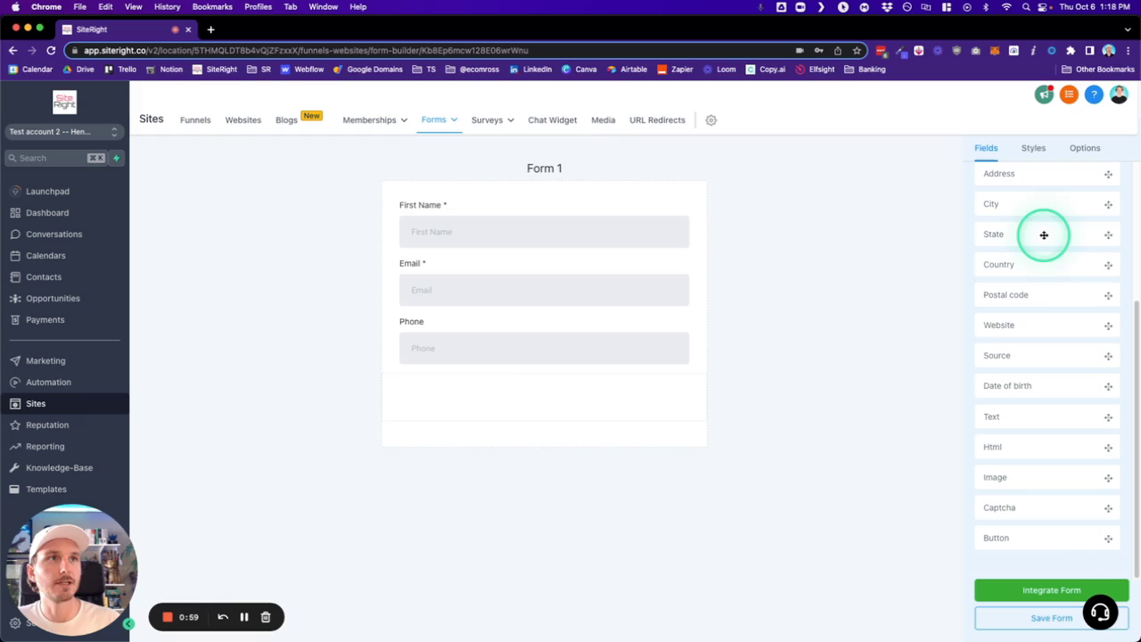
scroll(1044, 237, "up", 5)
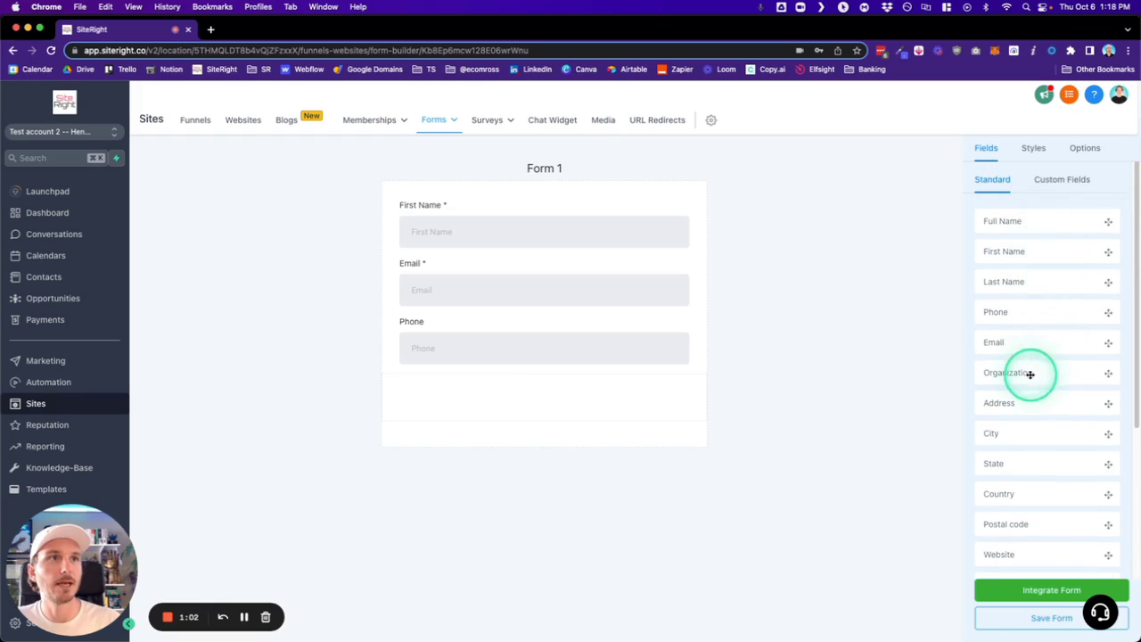
Add an Organization field titled 'Company Name', with matching placeholder, marked required
left_click_drag(1030, 375, 466, 400)
left_click(477, 401)
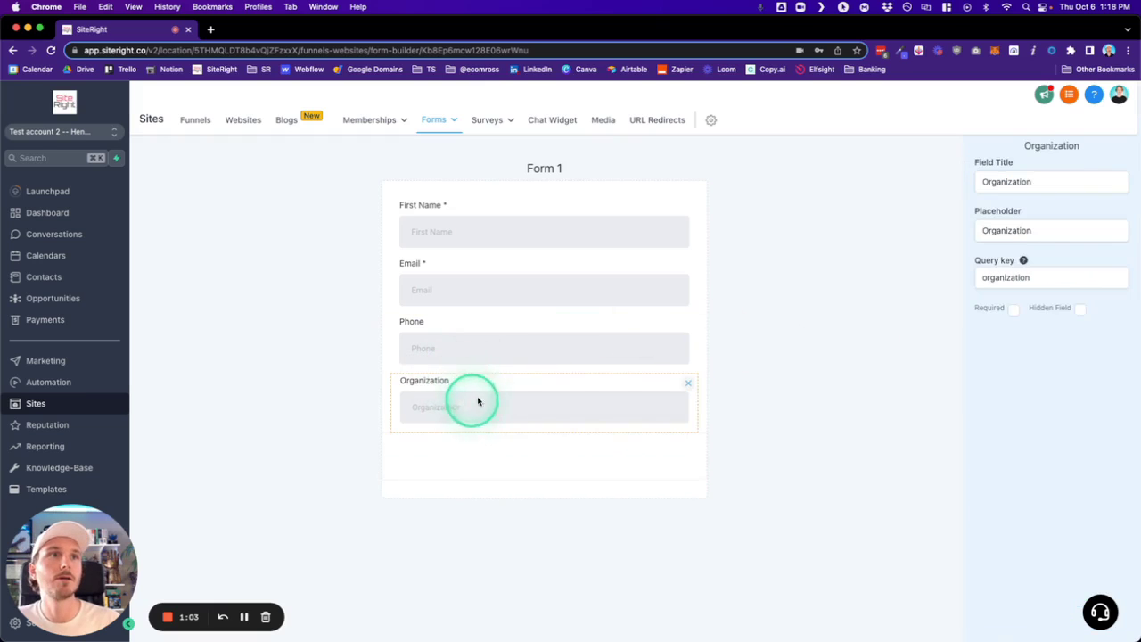
double_click(1008, 181)
type("Co")
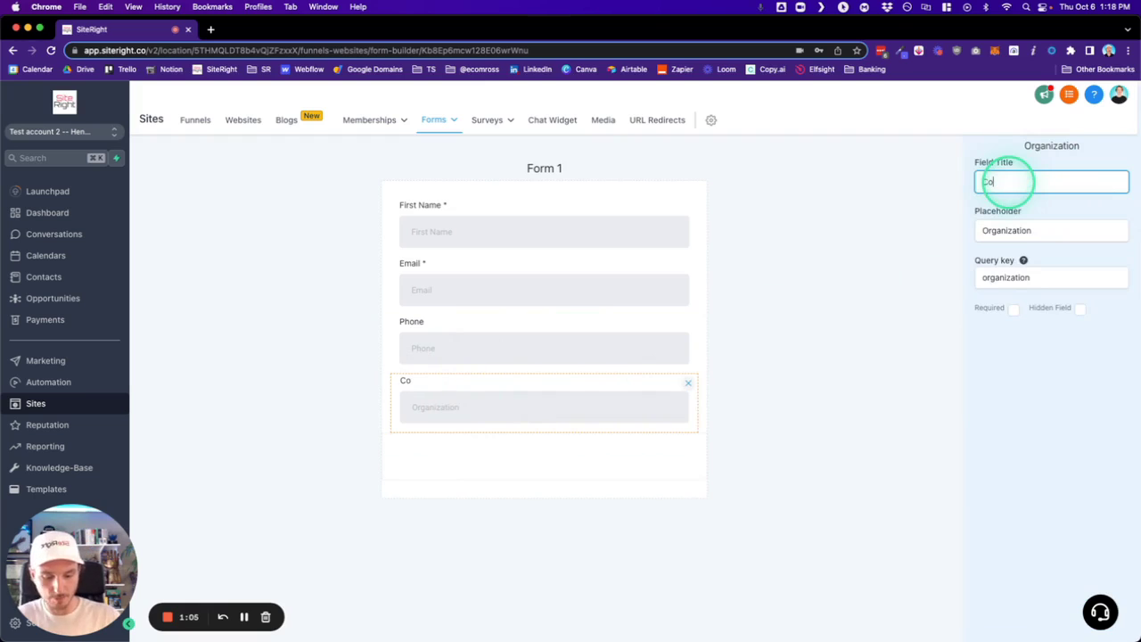
type("mpmany Name")
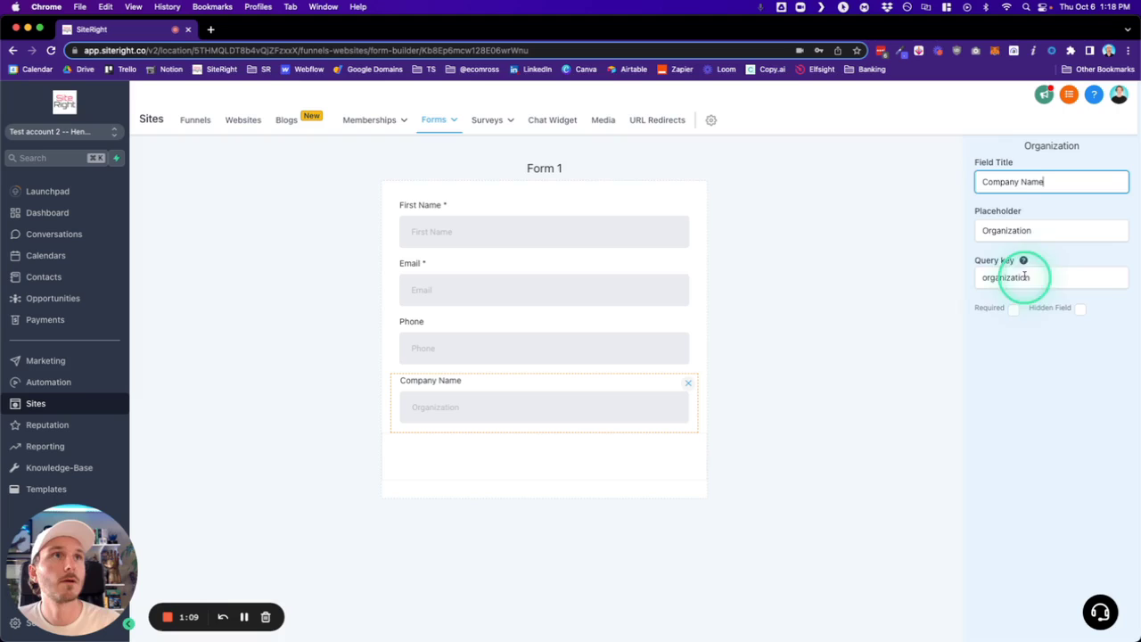
triple_click(1025, 181)
key("super+c")
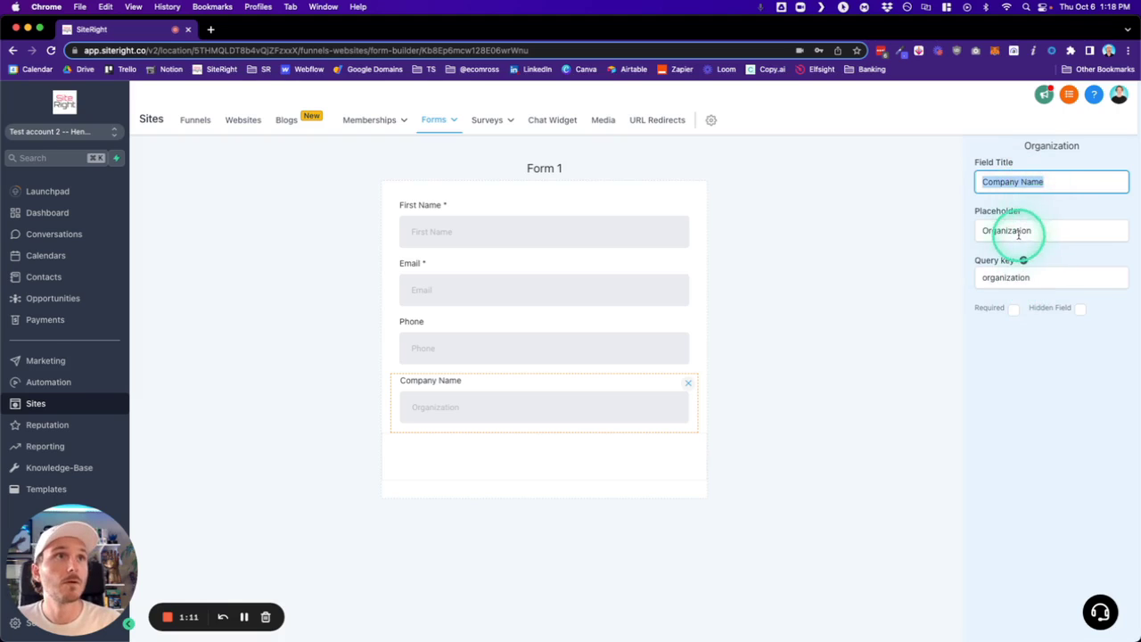
triple_click(1018, 231)
key("super+v")
left_click(1025, 375)
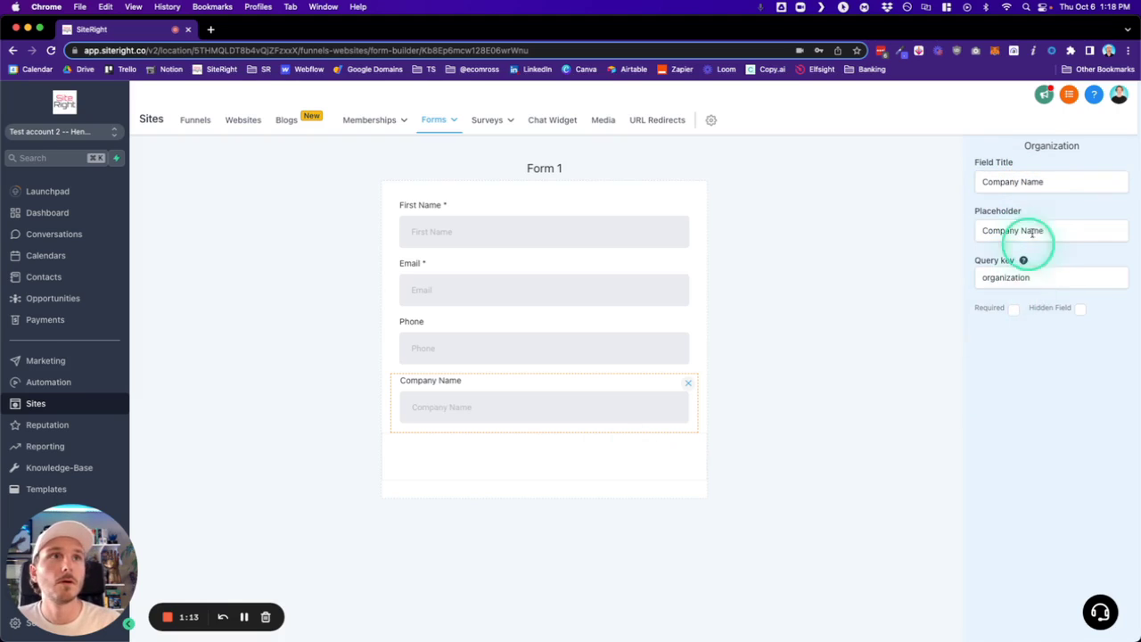
left_click(1013, 310)
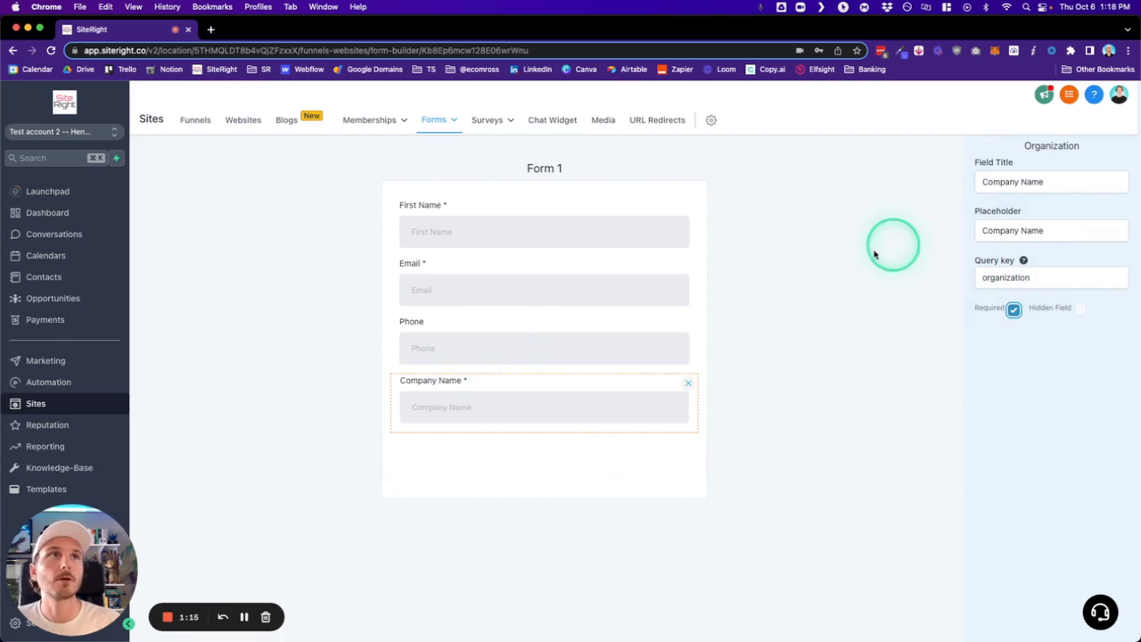
left_click(838, 260)
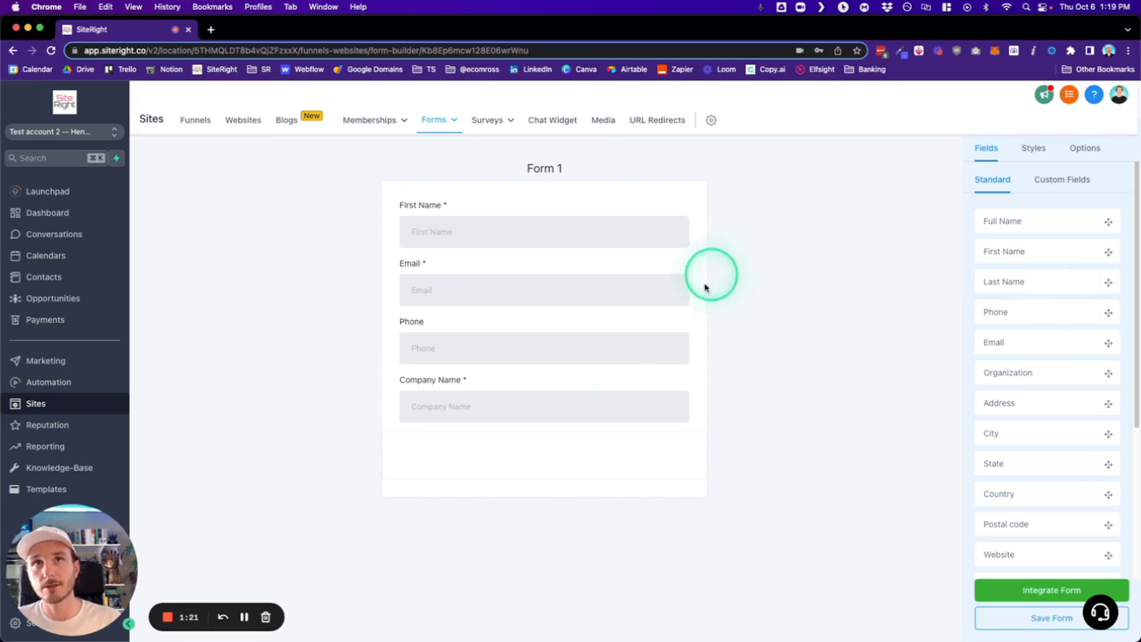
Open the Add Custom Field dialog from the Custom Fields tab
left_click(1076, 180)
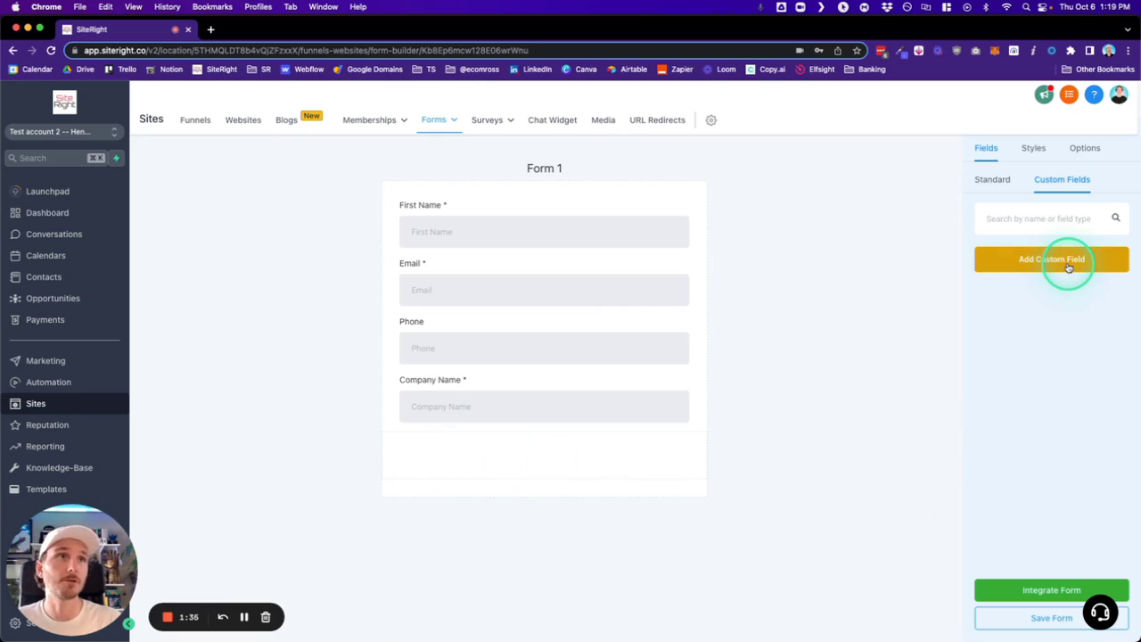
left_click(1068, 267)
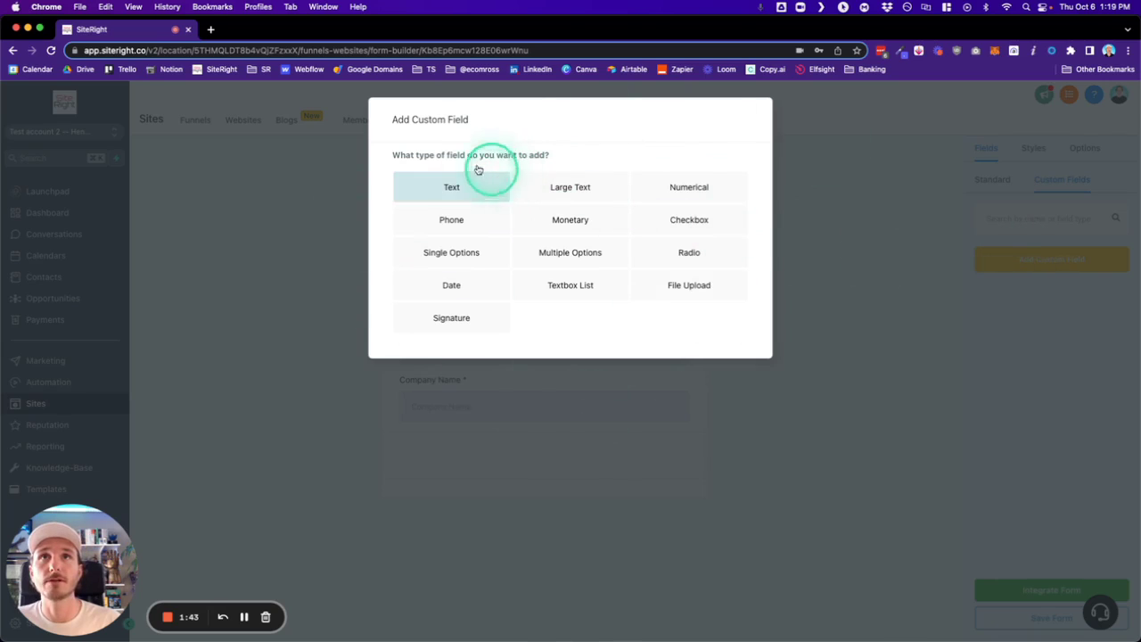
Choose Radio as the new custom field's type
left_click(432, 155)
left_click_drag(431, 155, 535, 158)
left_click(573, 158)
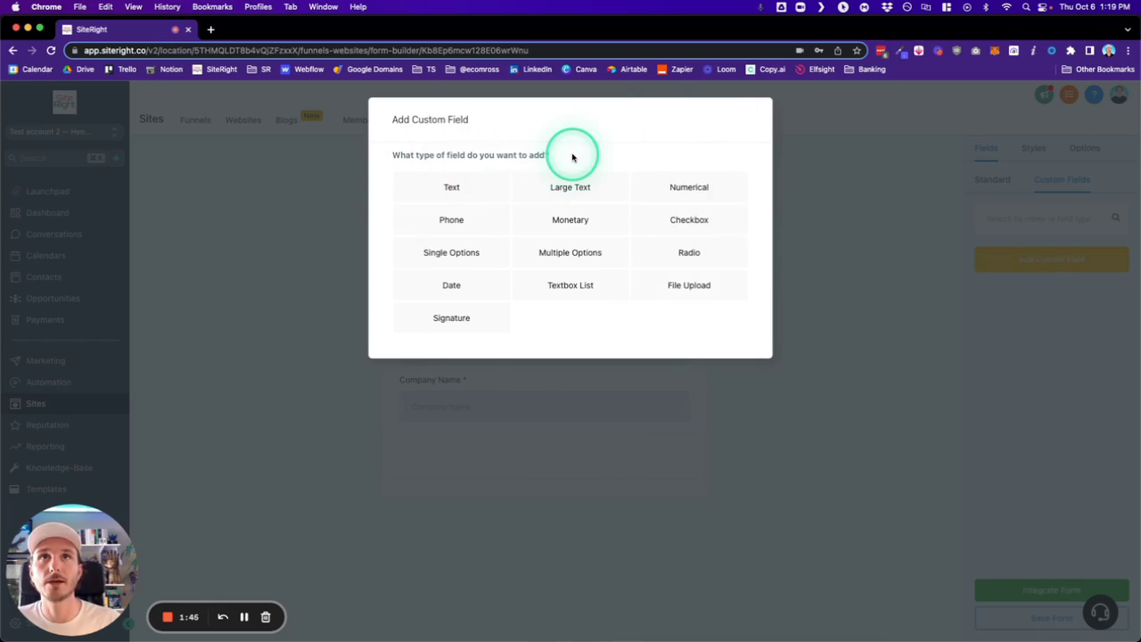
left_click(706, 257)
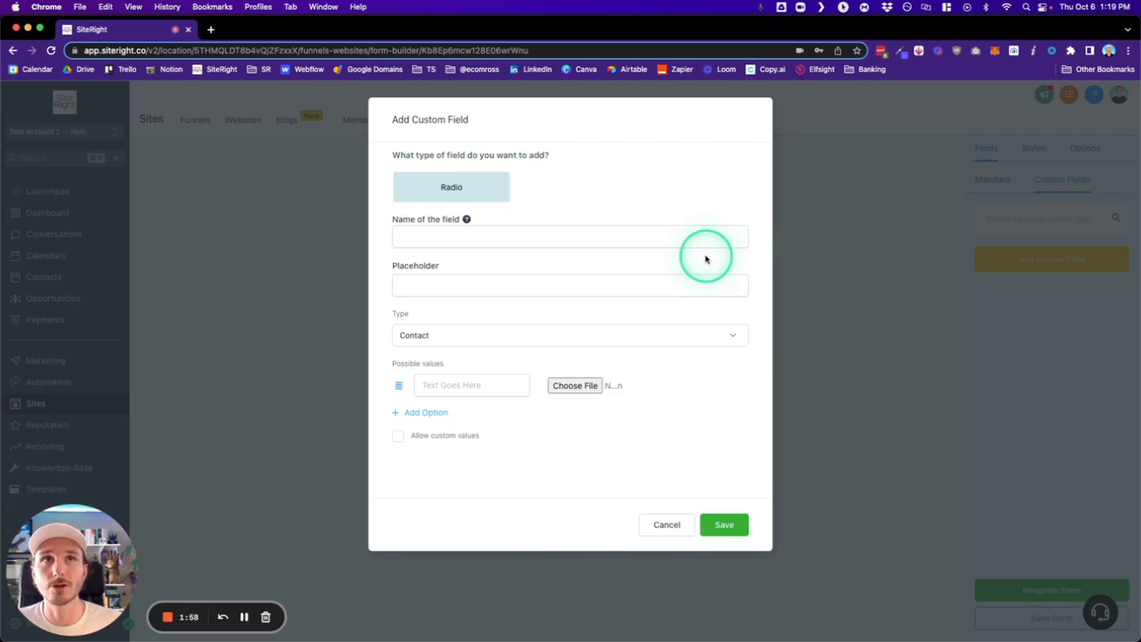
Name the radio field Interested Fields and enter Marketing as its first option
left_click(425, 239)
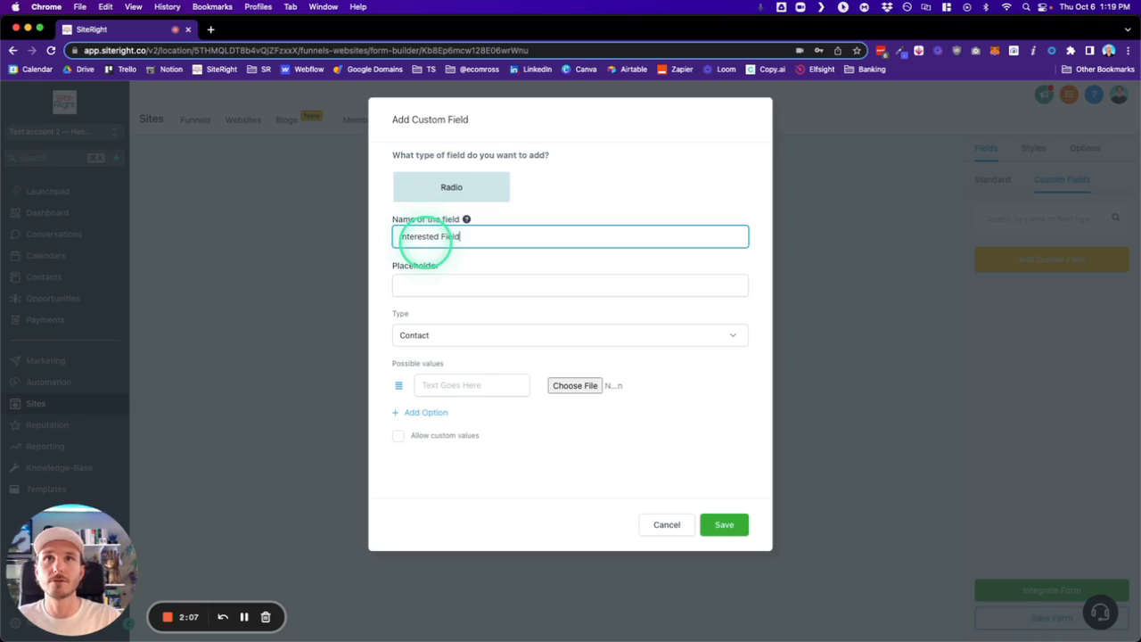
left_click(456, 389)
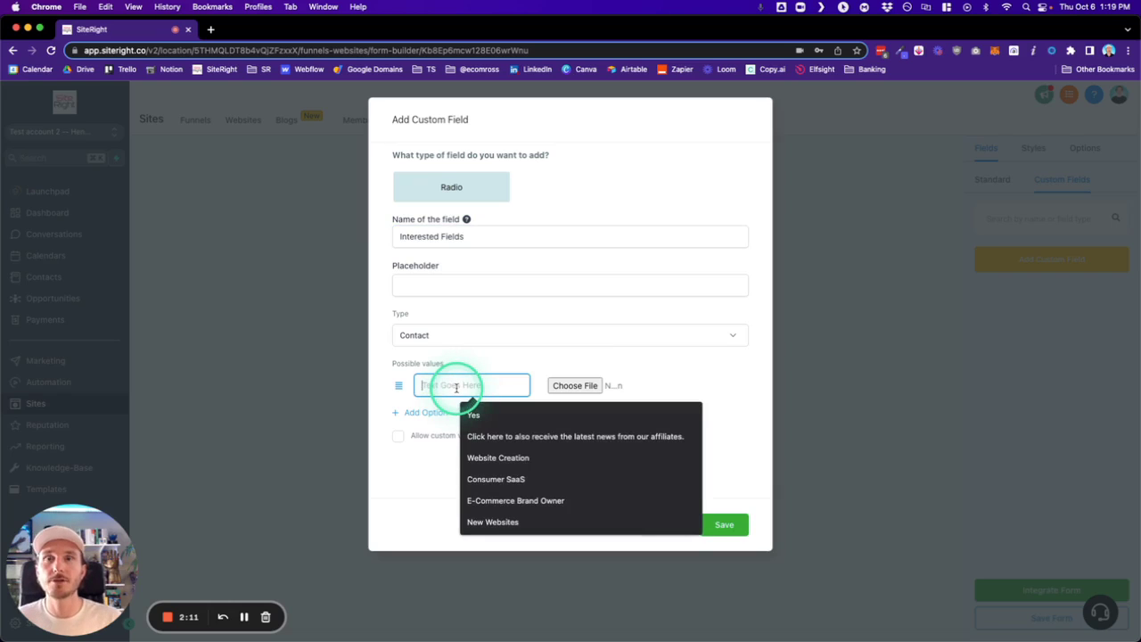
type("s")
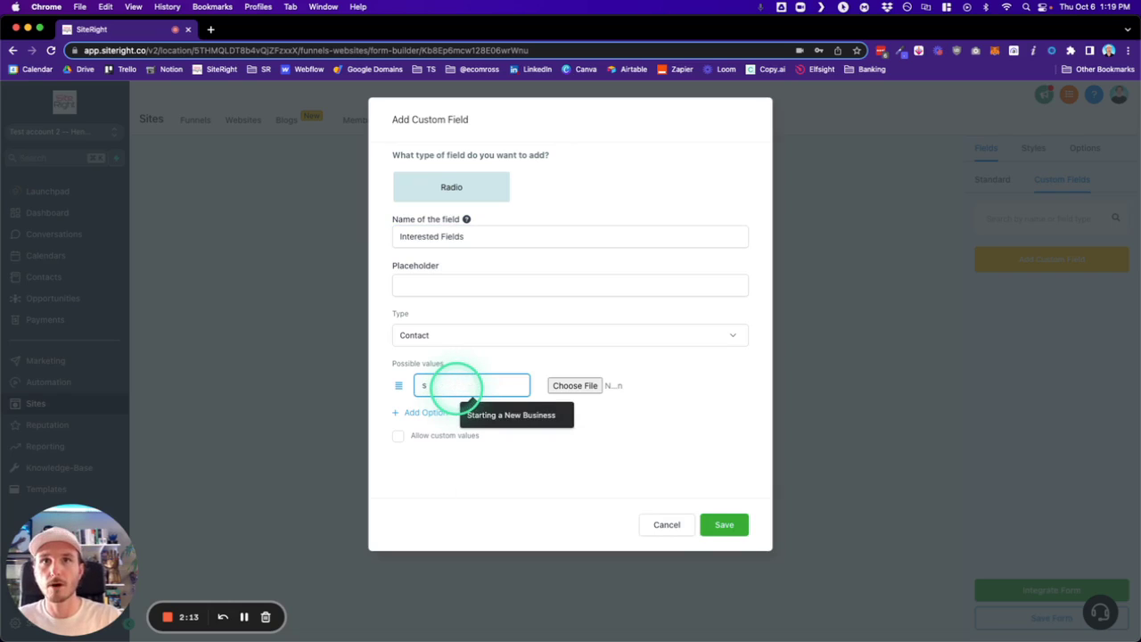
key("BackSpace")
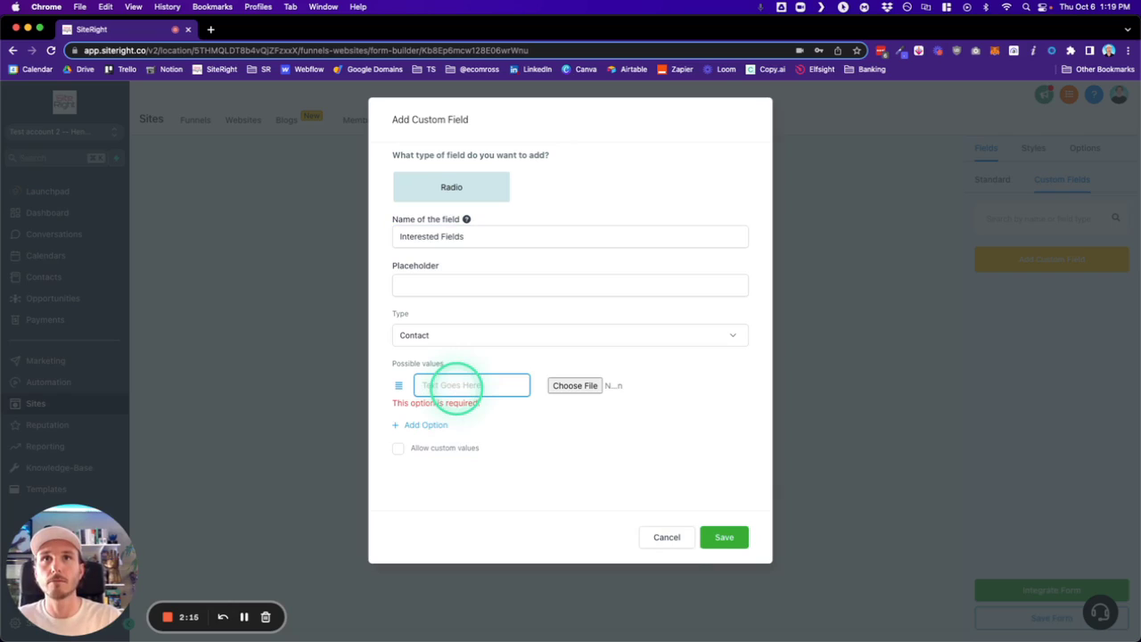
type("Marketing")
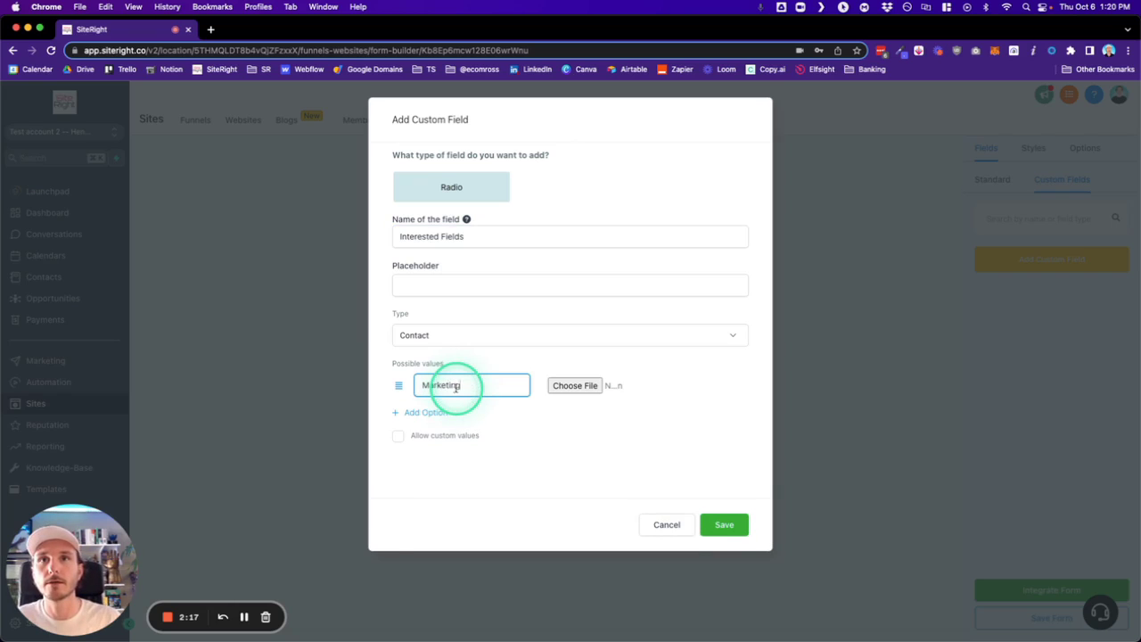
Add Website Development and SEO options and save the custom field
left_click(427, 412)
left_click(437, 417)
type("W")
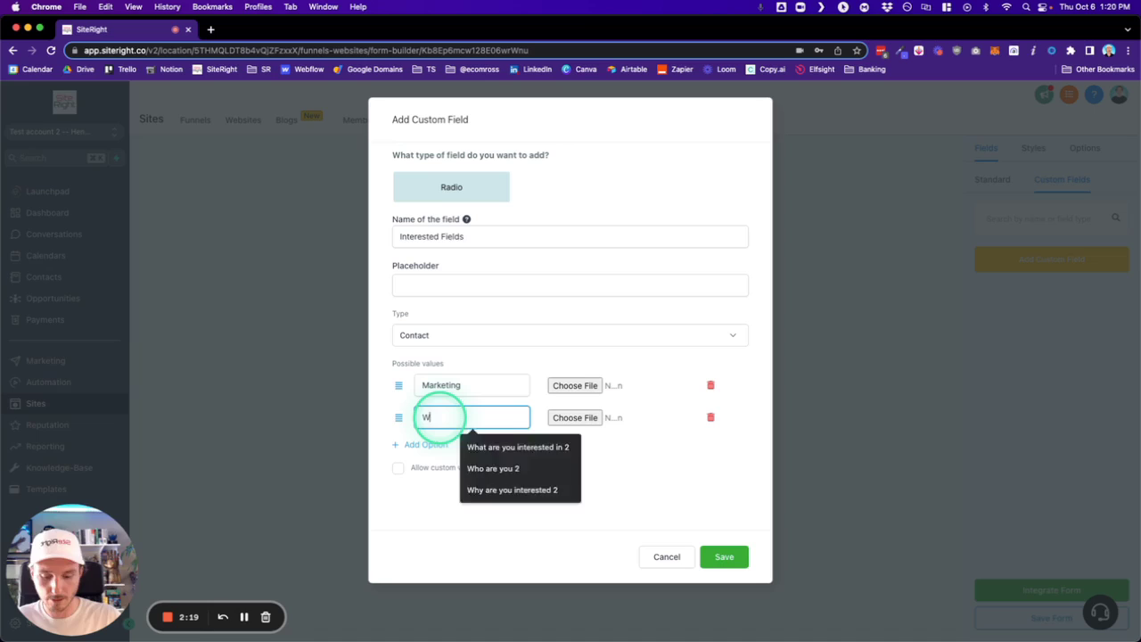
type("Ebs")
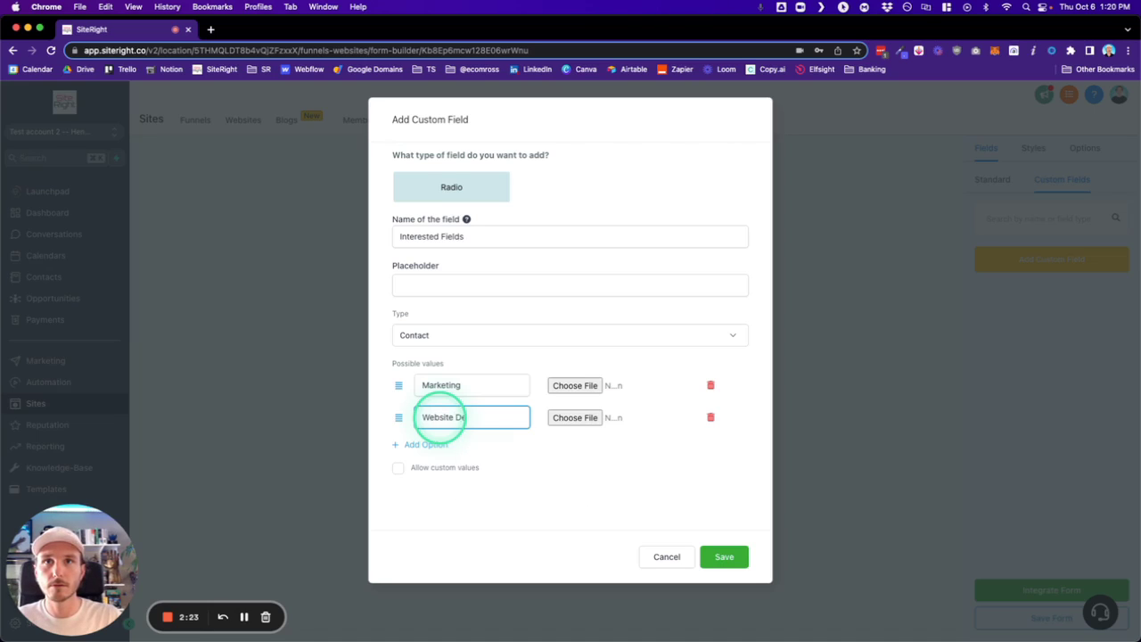
left_click(432, 443)
left_click(437, 448)
type("SE")
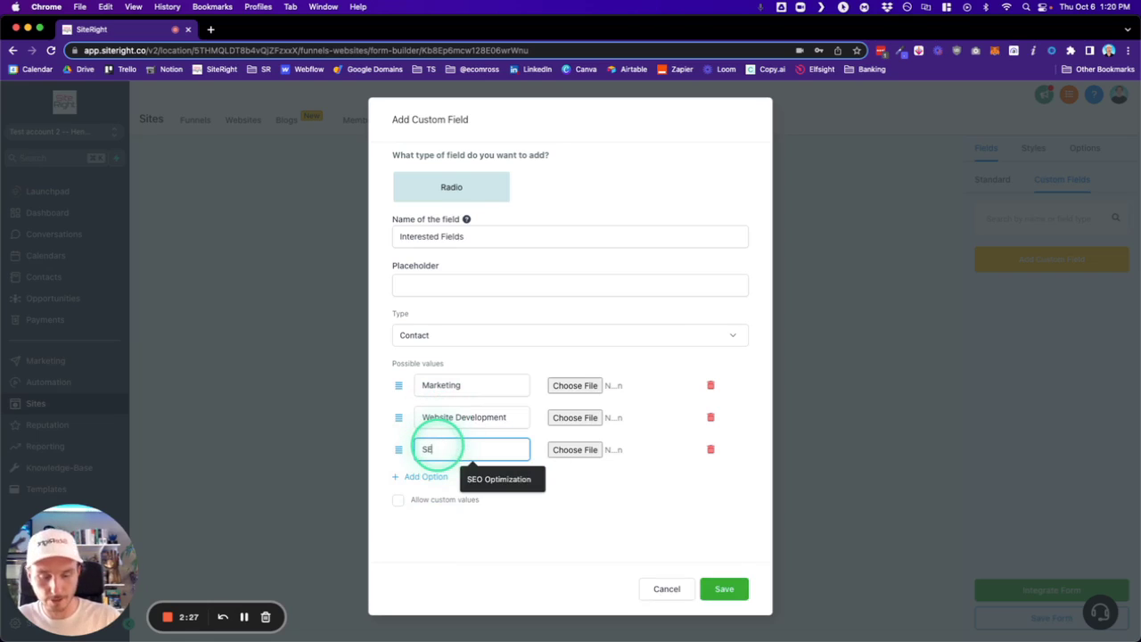
type("O")
left_click(478, 364)
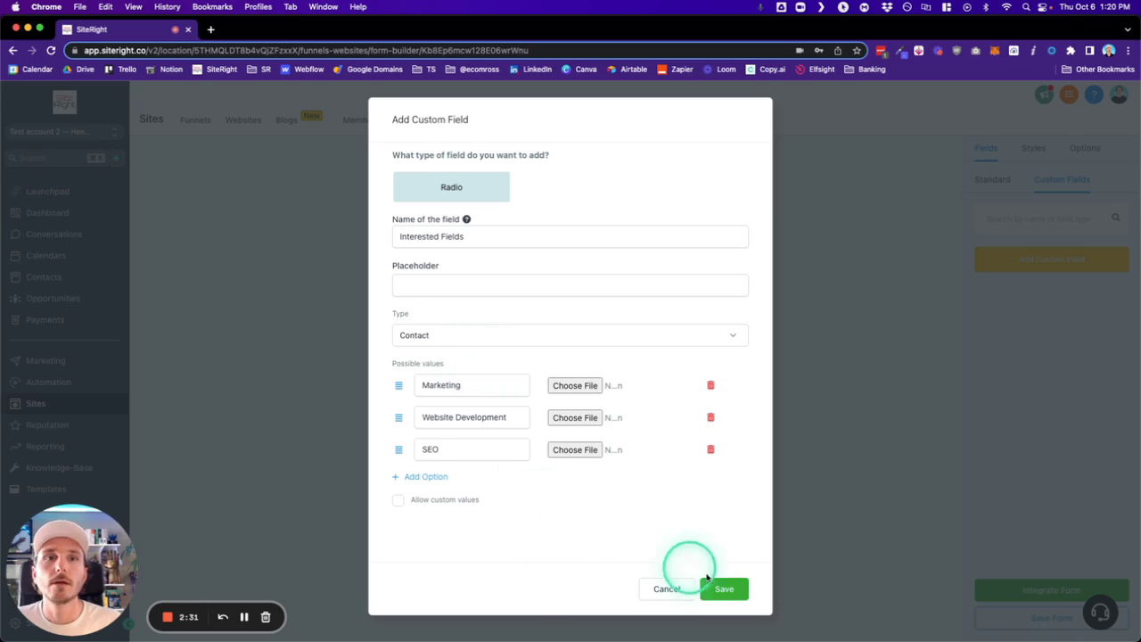
left_click(729, 590)
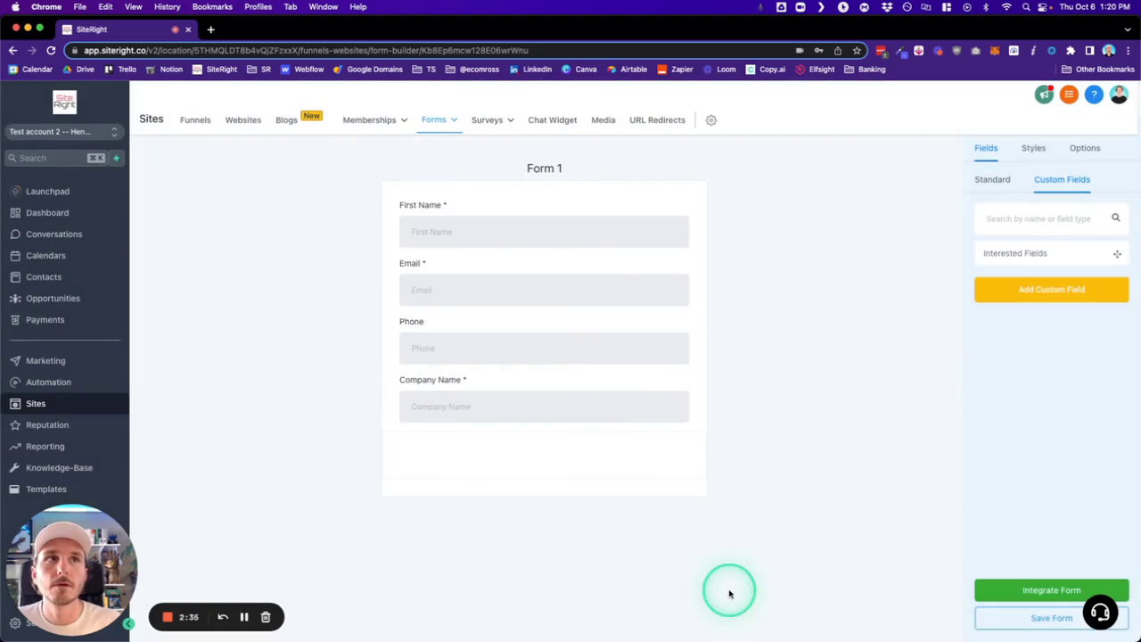
Drop the Interested Fields radio group below Company Name and view its settings
left_click_drag(1039, 253, 472, 436)
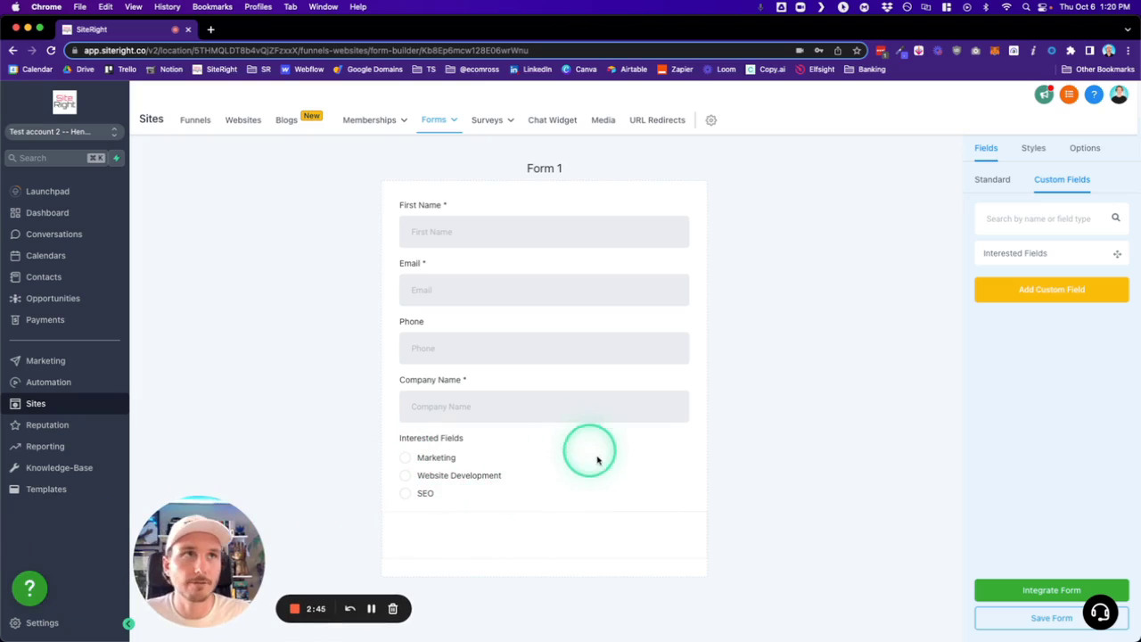
left_click(463, 458)
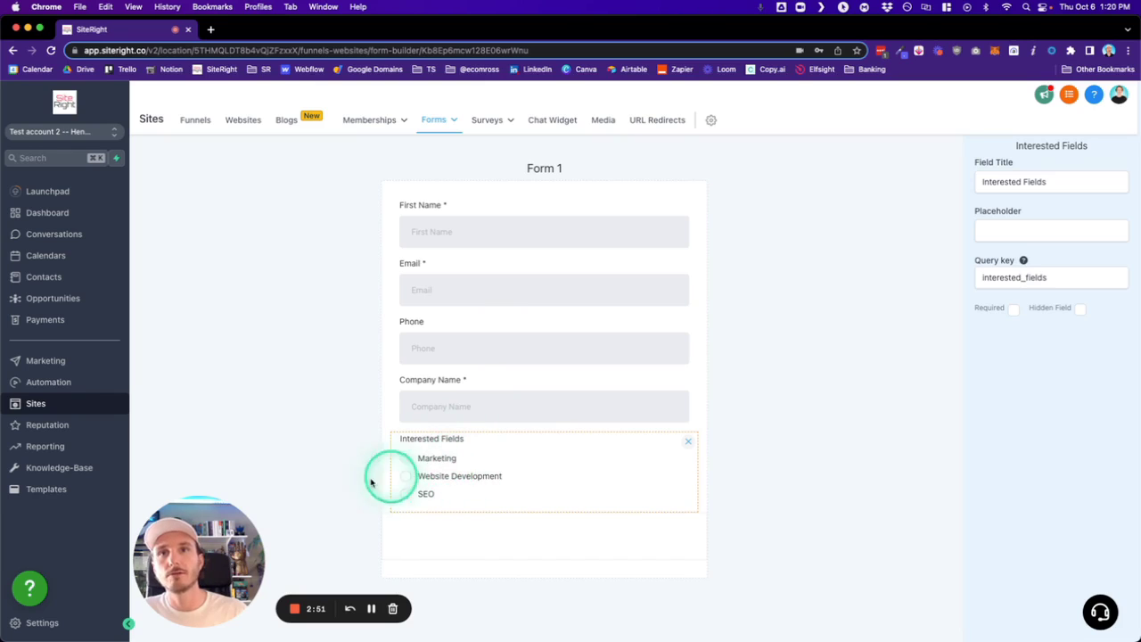
left_click(282, 500)
left_click(533, 471)
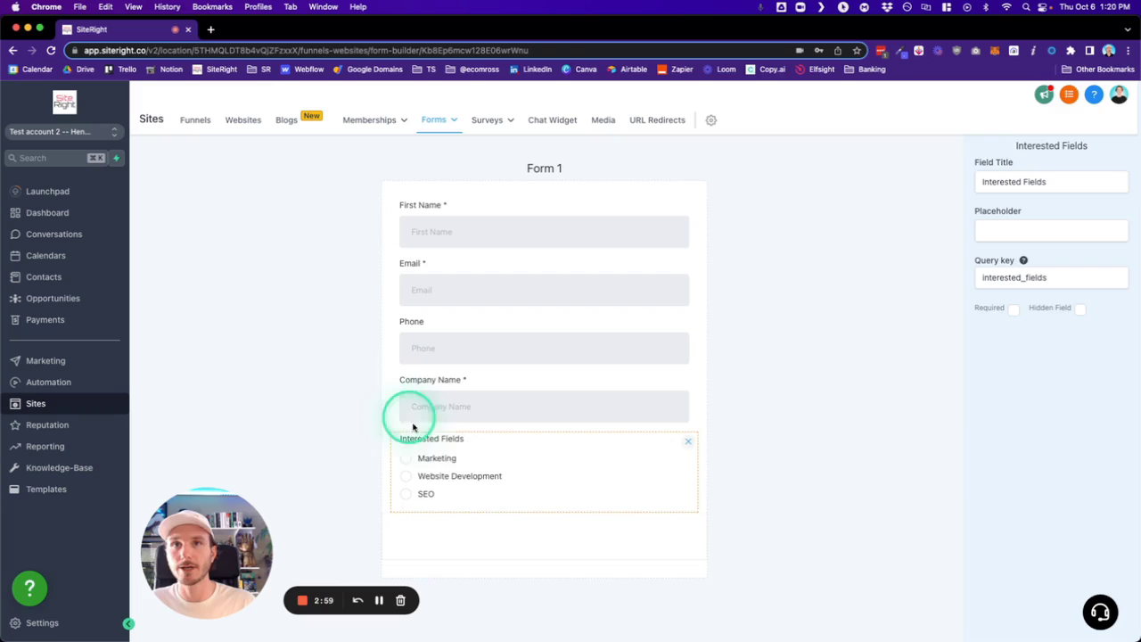
left_click(830, 398)
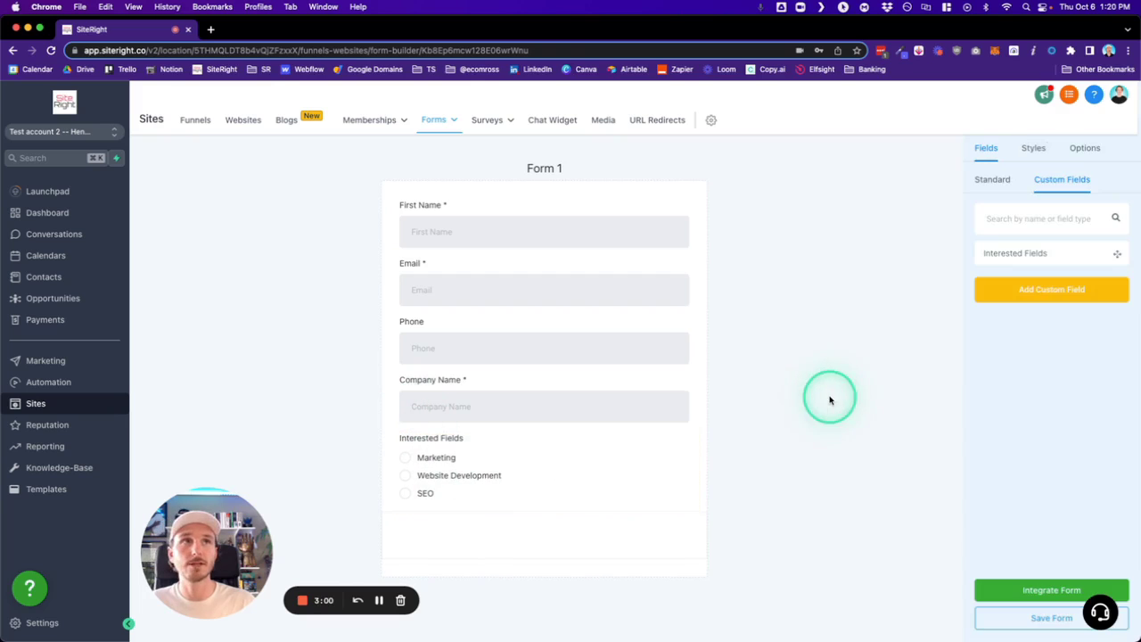
left_click(510, 480)
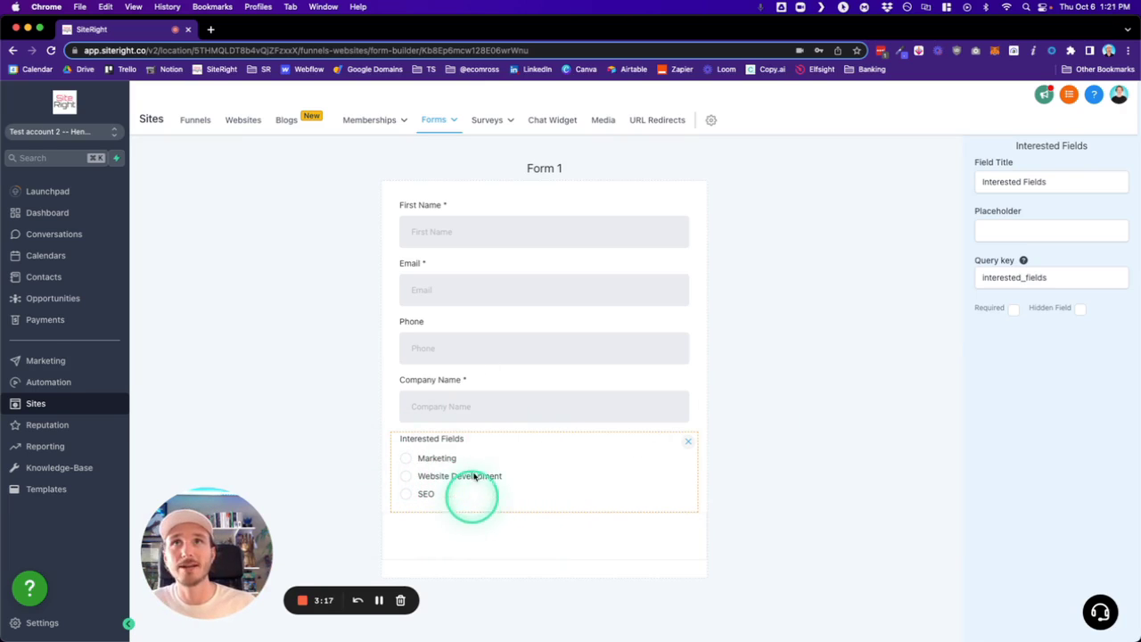
mouse_move(436, 127)
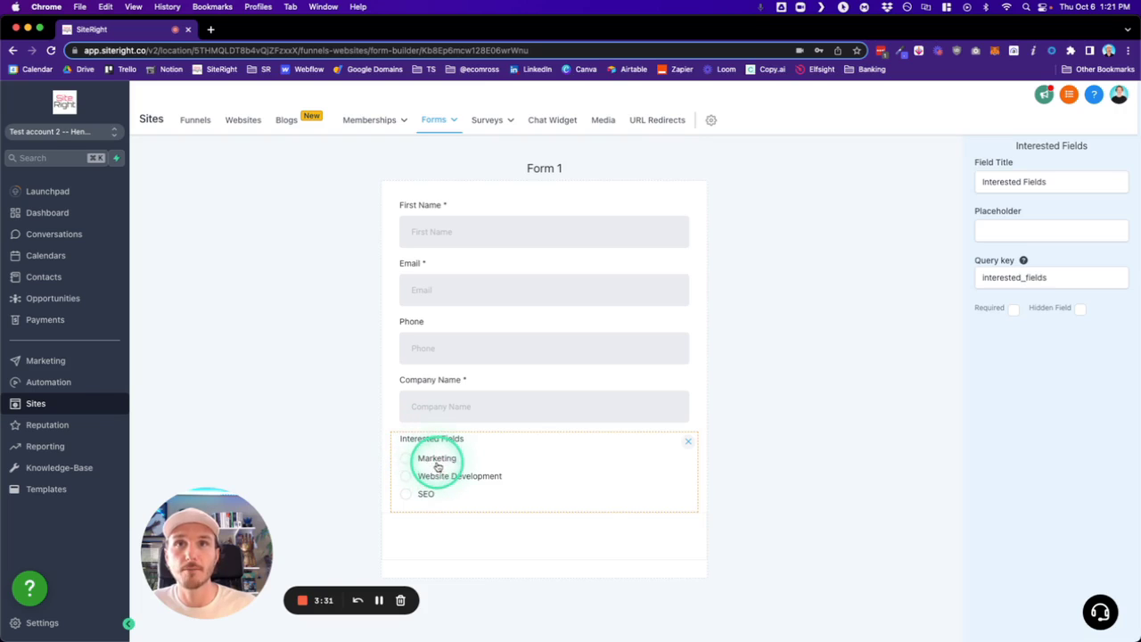
left_click(51, 624)
left_click(690, 196)
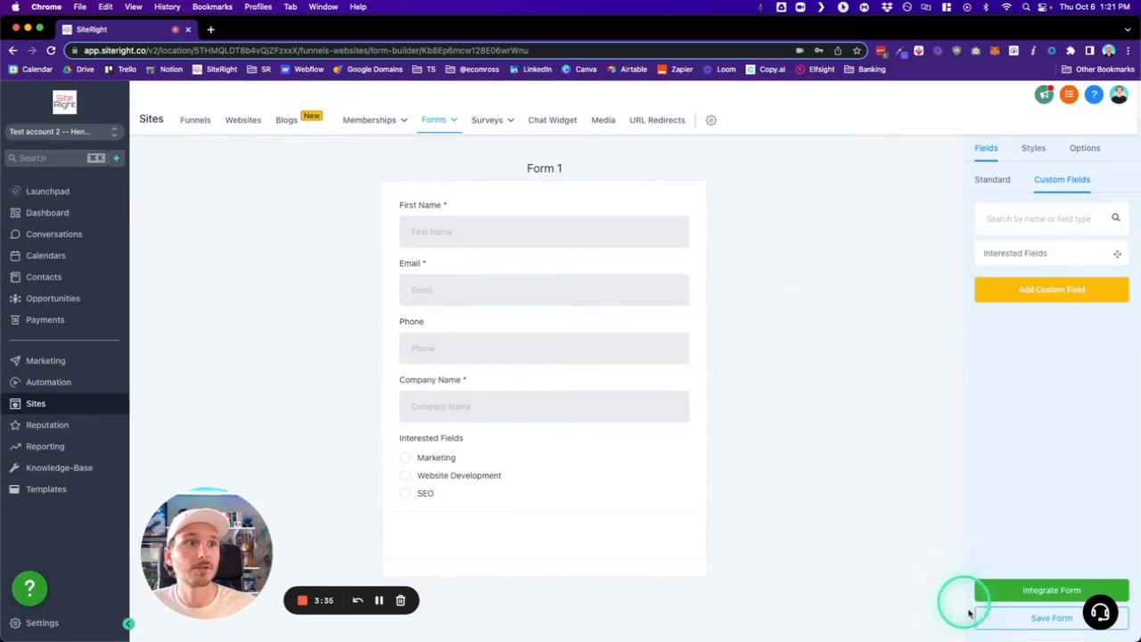
Save Form 1 and open the Interested Fields custom field for editing in Settings
left_click(1012, 617)
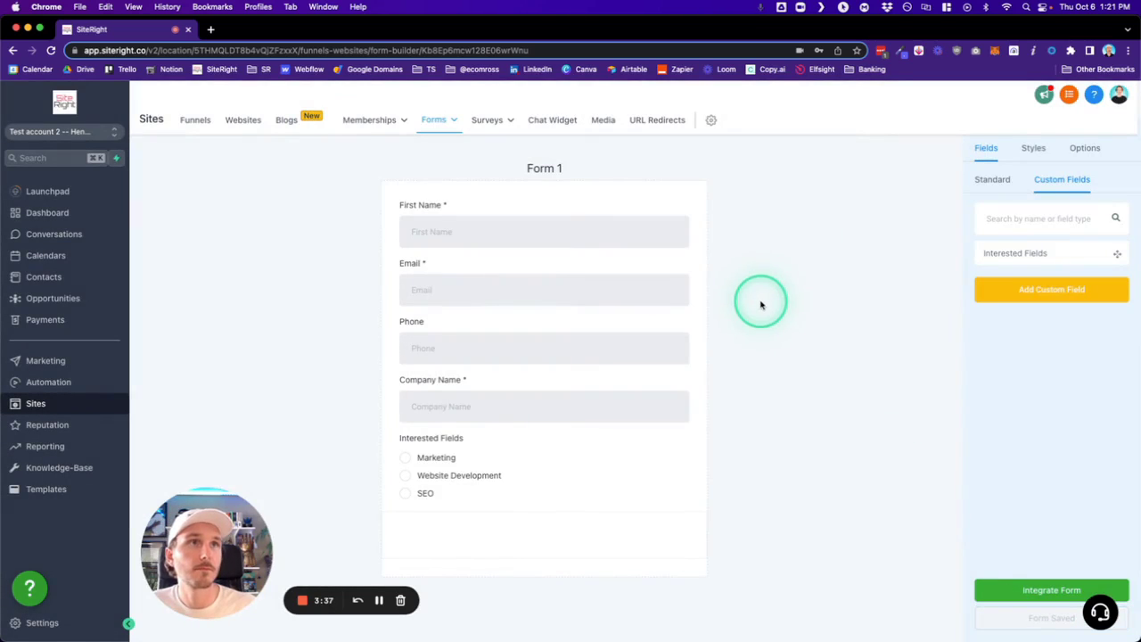
left_click(51, 622)
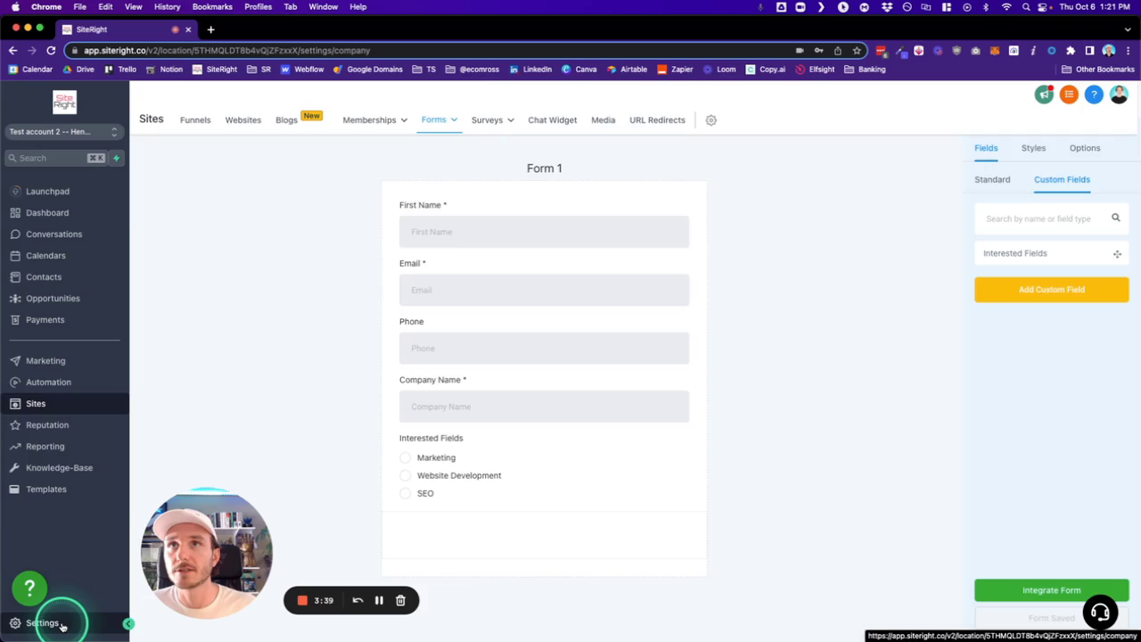
scroll(49, 493, "down", 1)
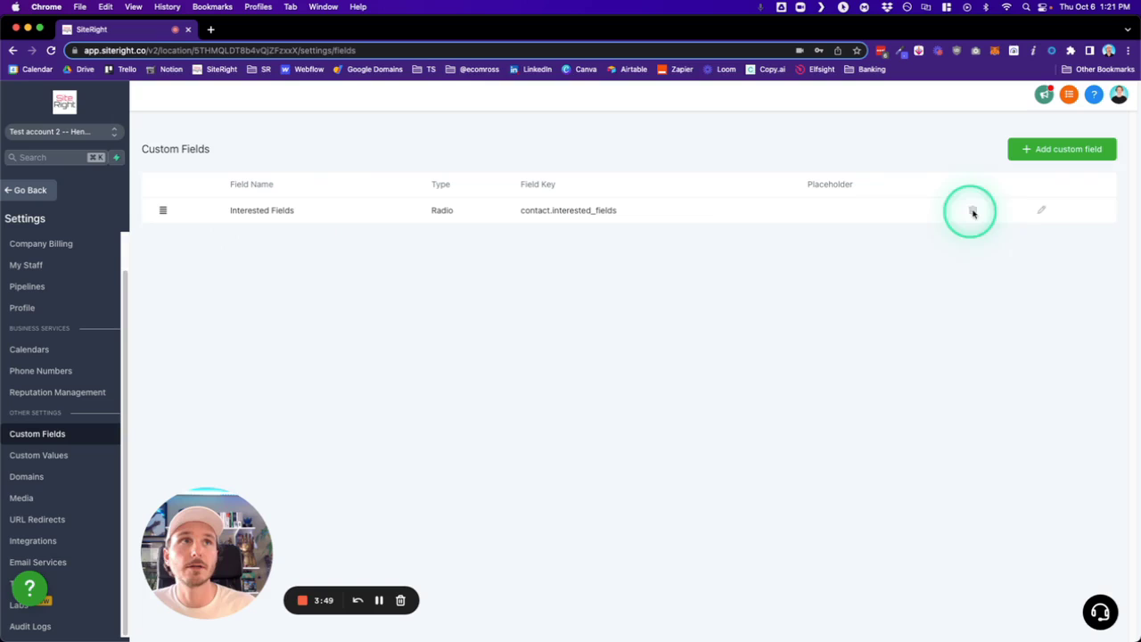
left_click(1043, 212)
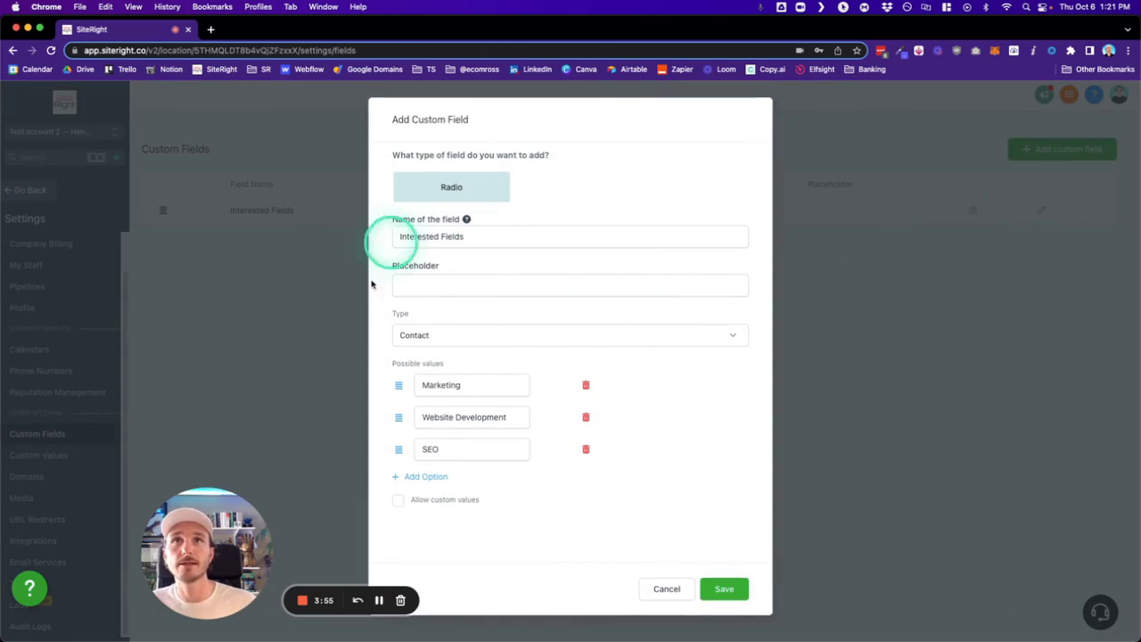
Add an Advertising option, rename the field 'What are you most interested in?', and save
left_click(426, 476)
left_click(442, 480)
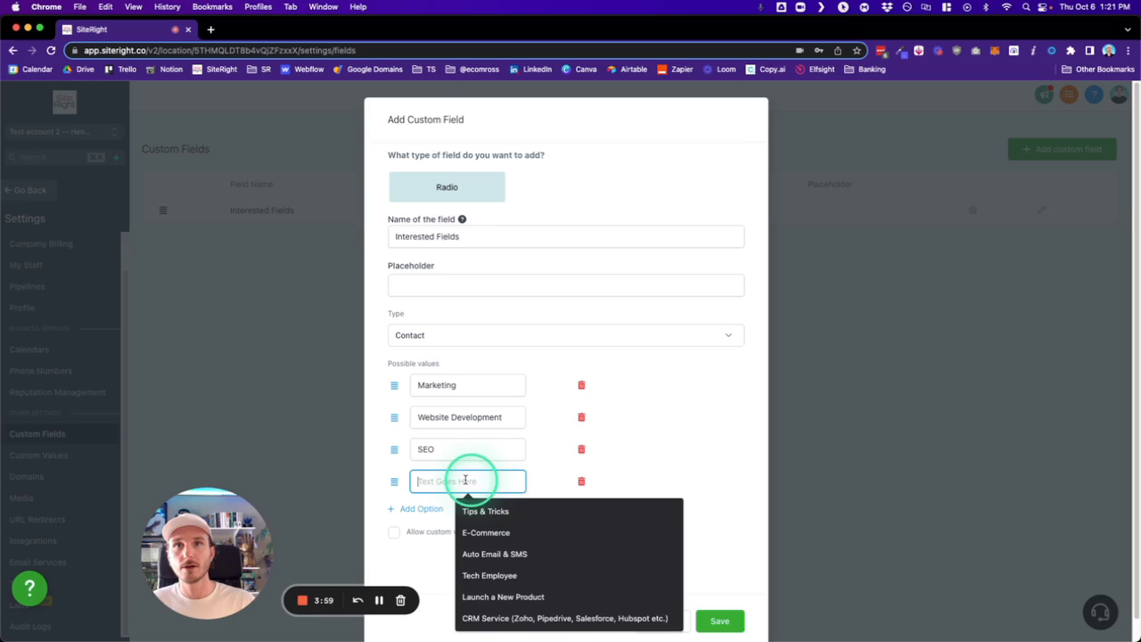
type("Advertising")
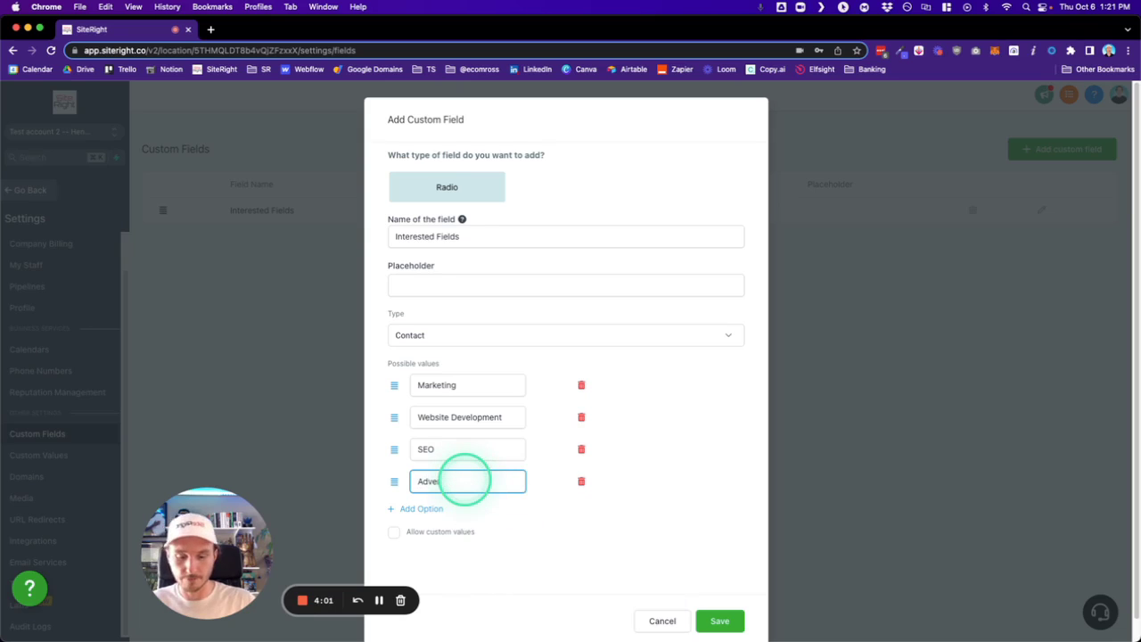
left_click(395, 236)
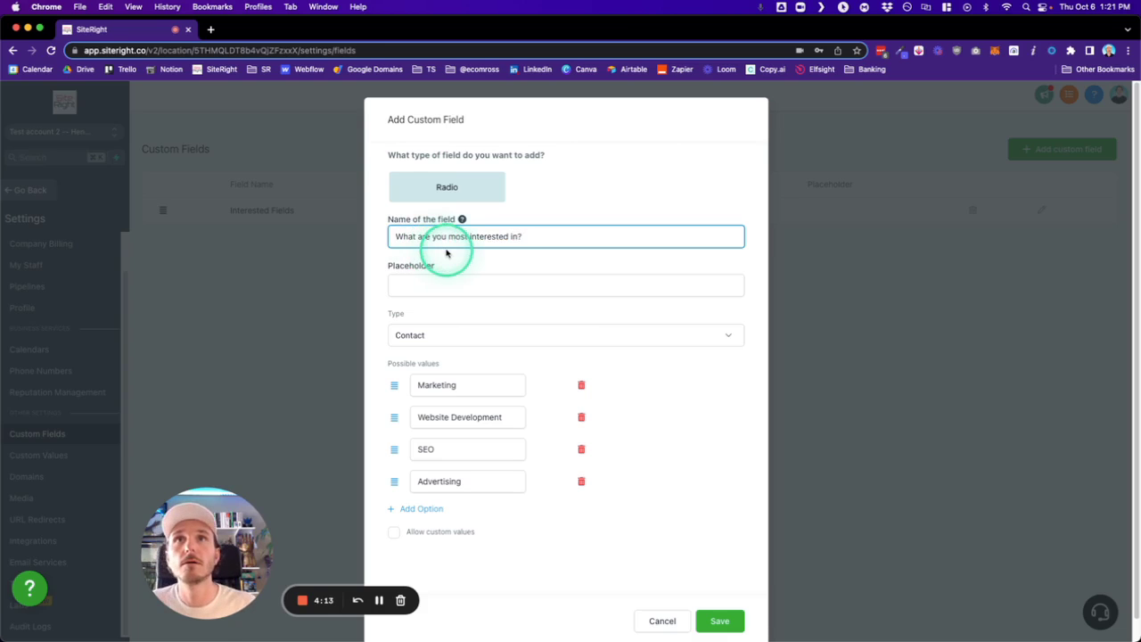
left_click_drag(447, 253, 502, 260)
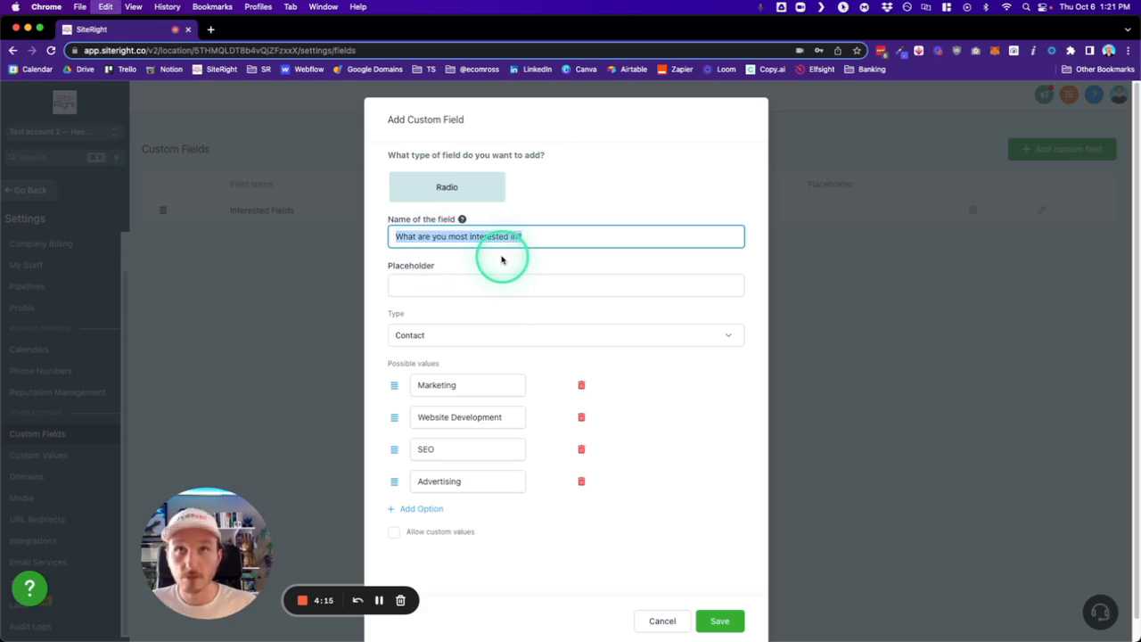
left_click(433, 285)
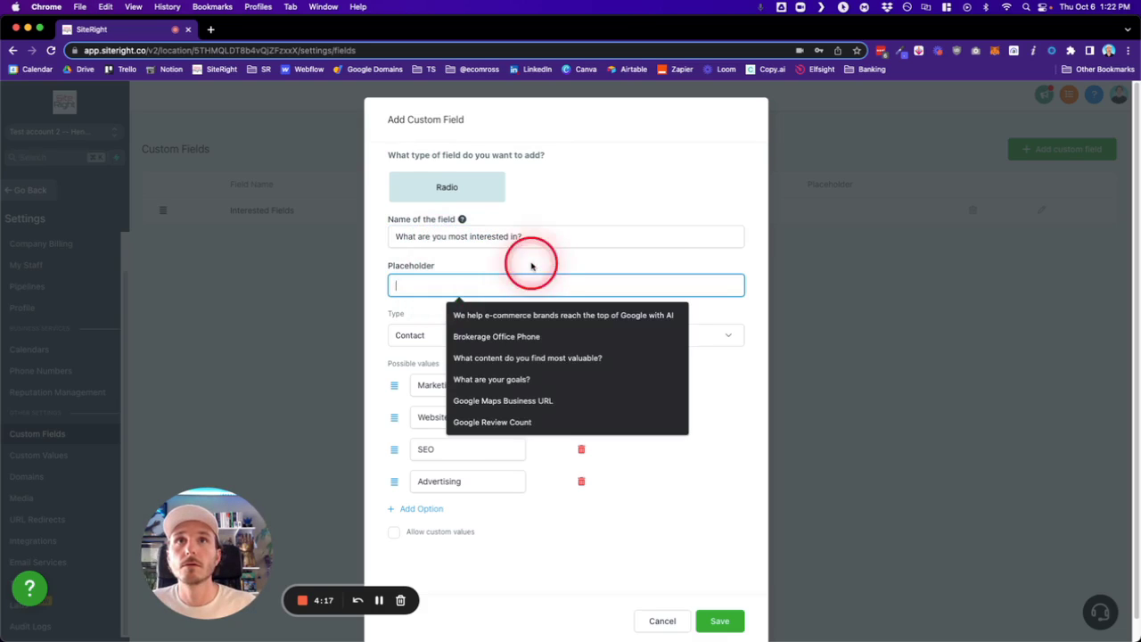
left_click(636, 357)
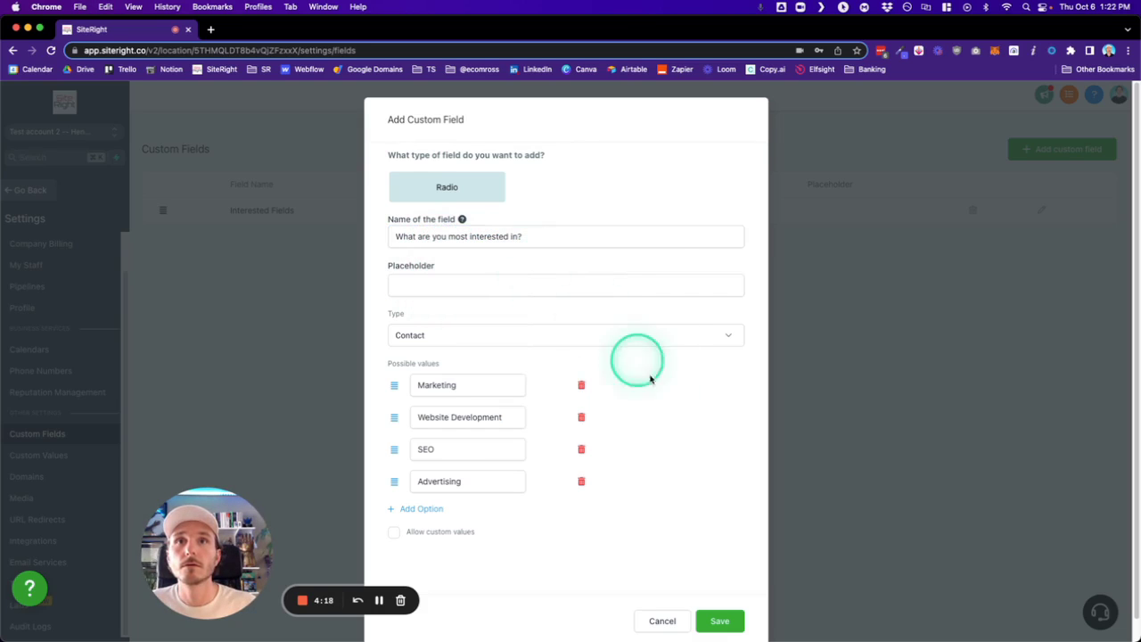
left_click(724, 621)
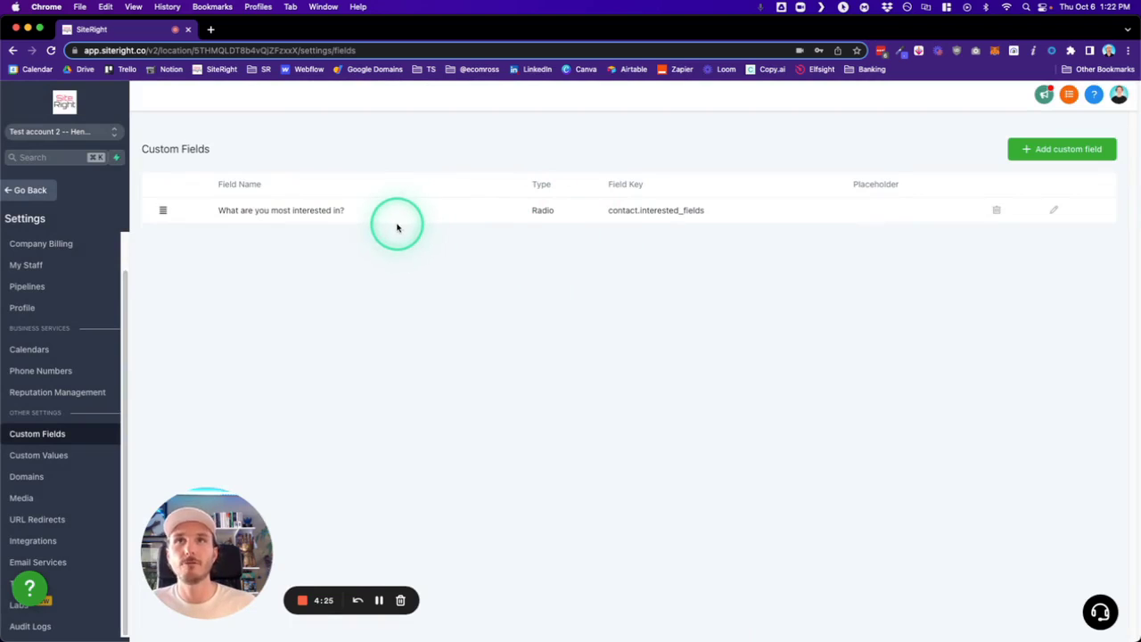
Replace the old Interested Fields block with the renamed four-option question and save the form
left_click(29, 191)
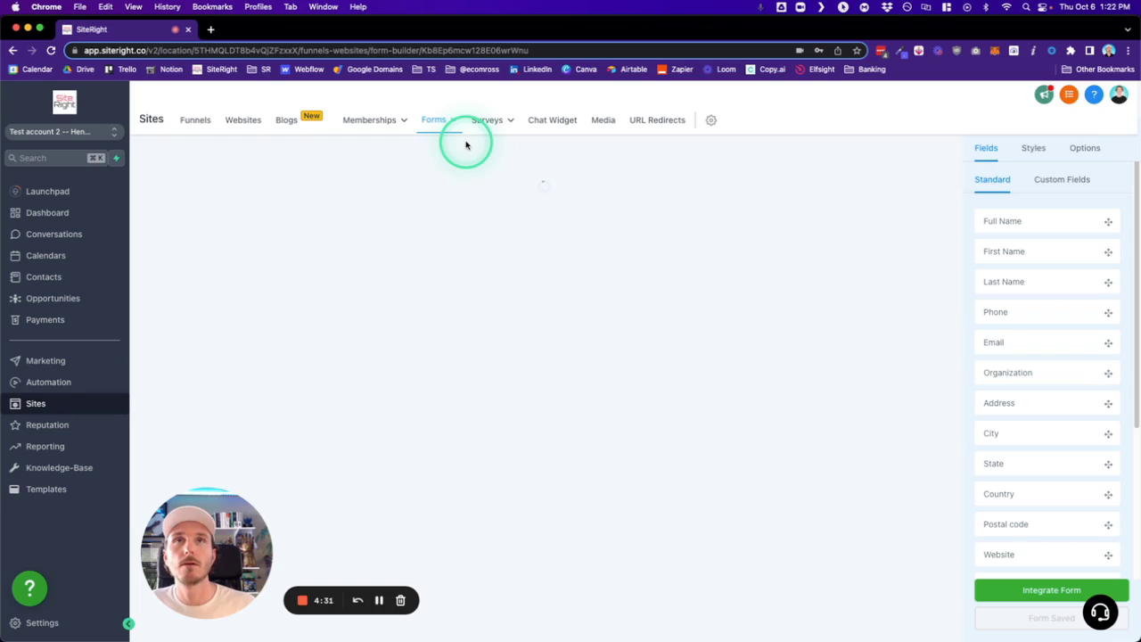
left_click(513, 482)
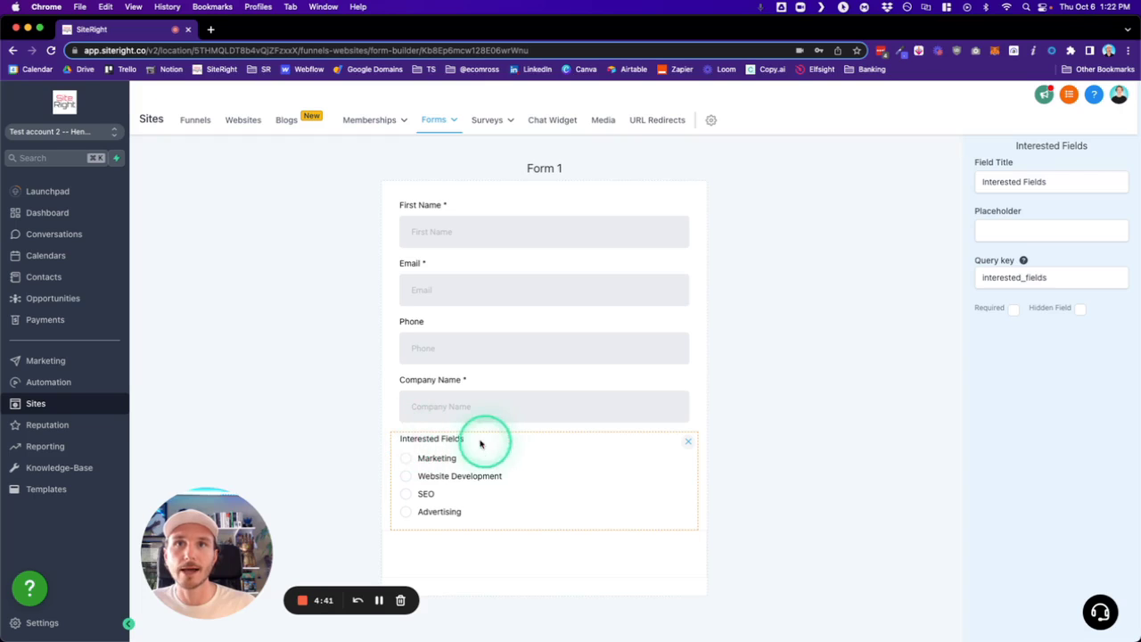
left_click(690, 442)
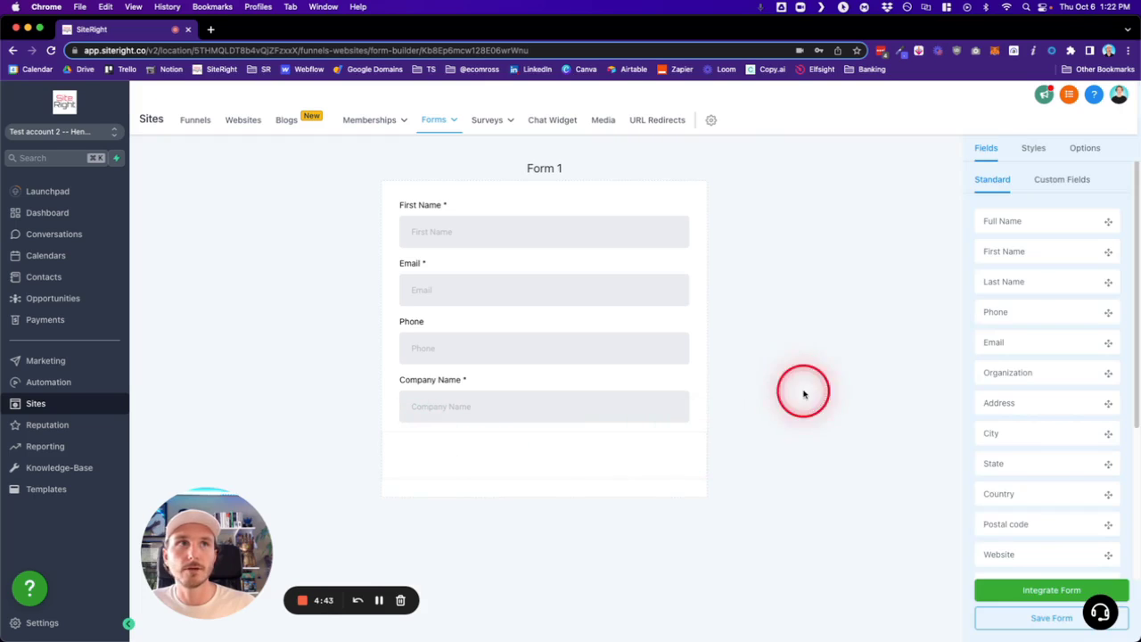
left_click(1079, 183)
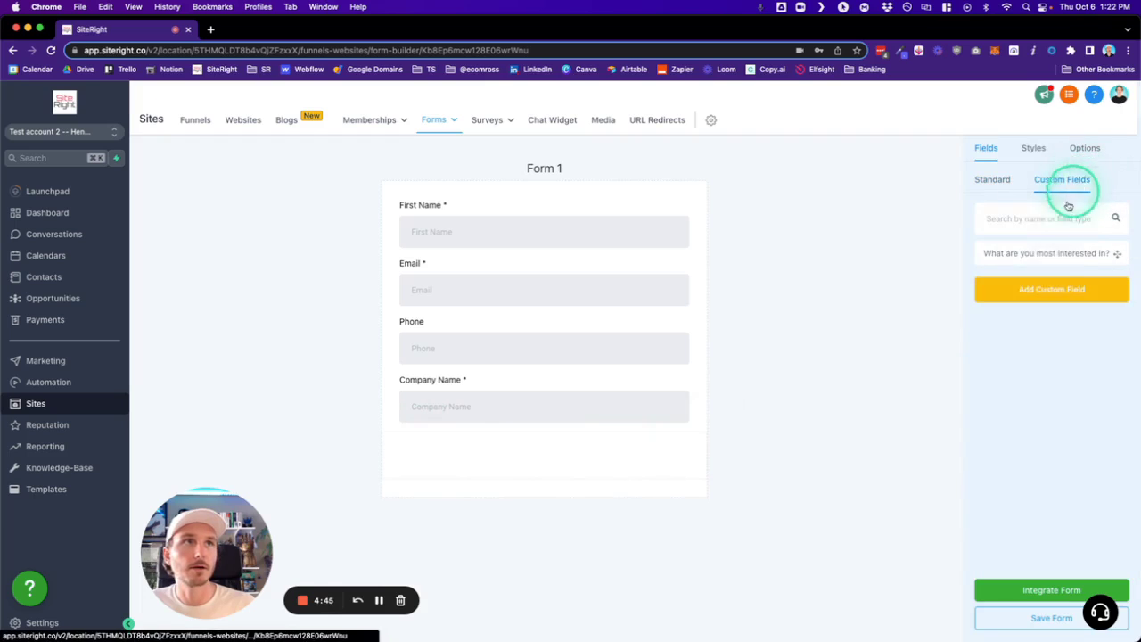
left_click_drag(1049, 252, 448, 439)
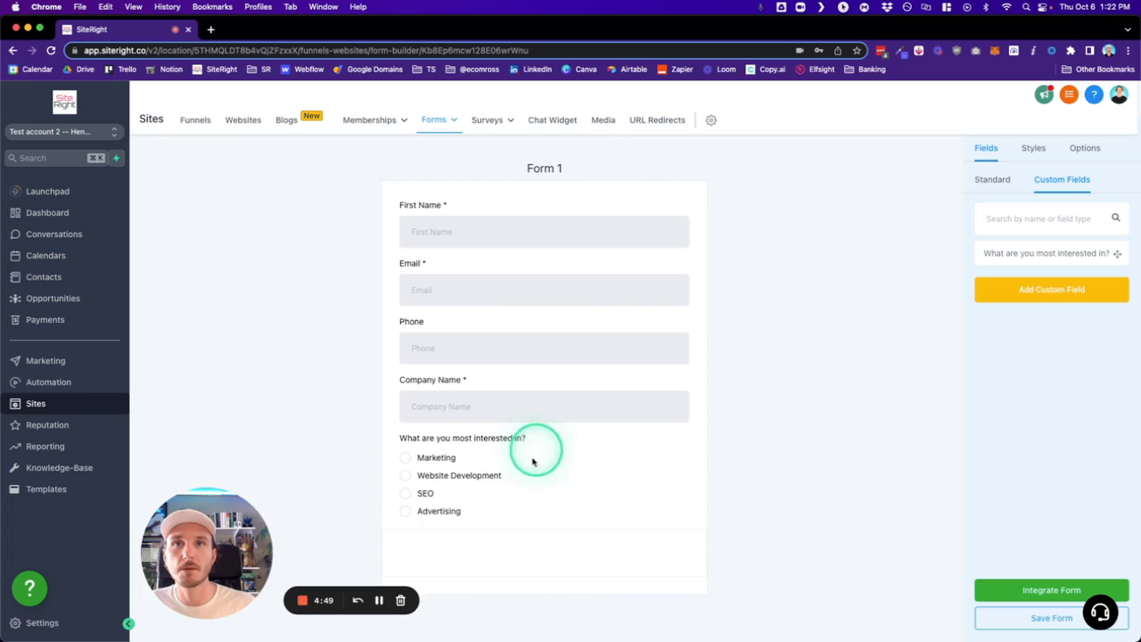
left_click(1029, 624)
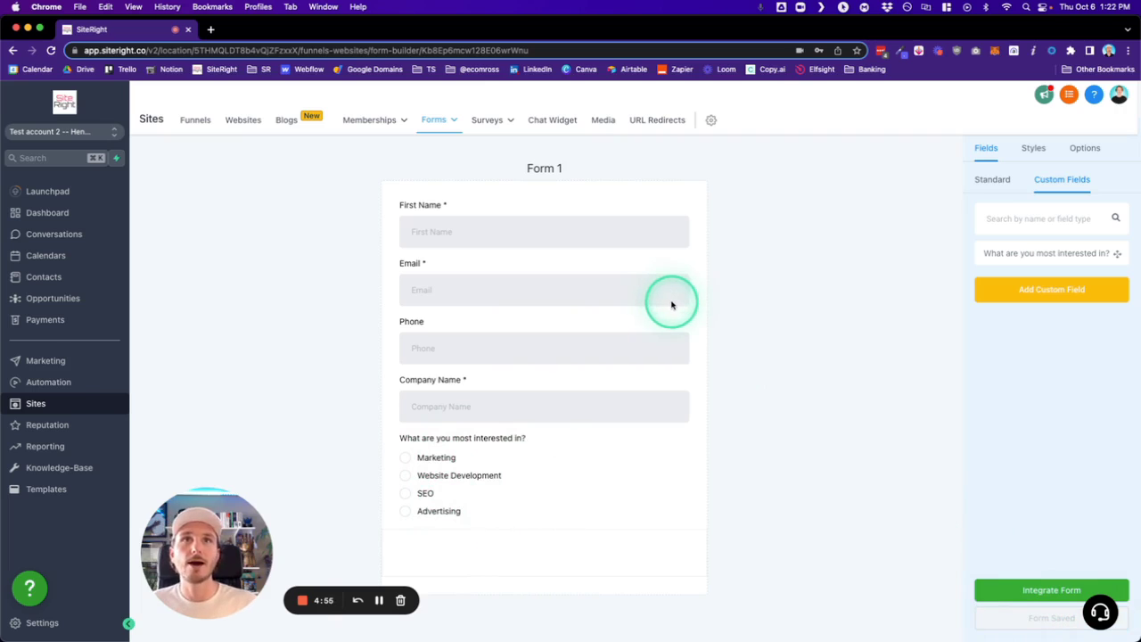
left_click(1085, 148)
Rename the form 'Opt-in form', save it, and set its submit action to Open URL
triple_click(1027, 212)
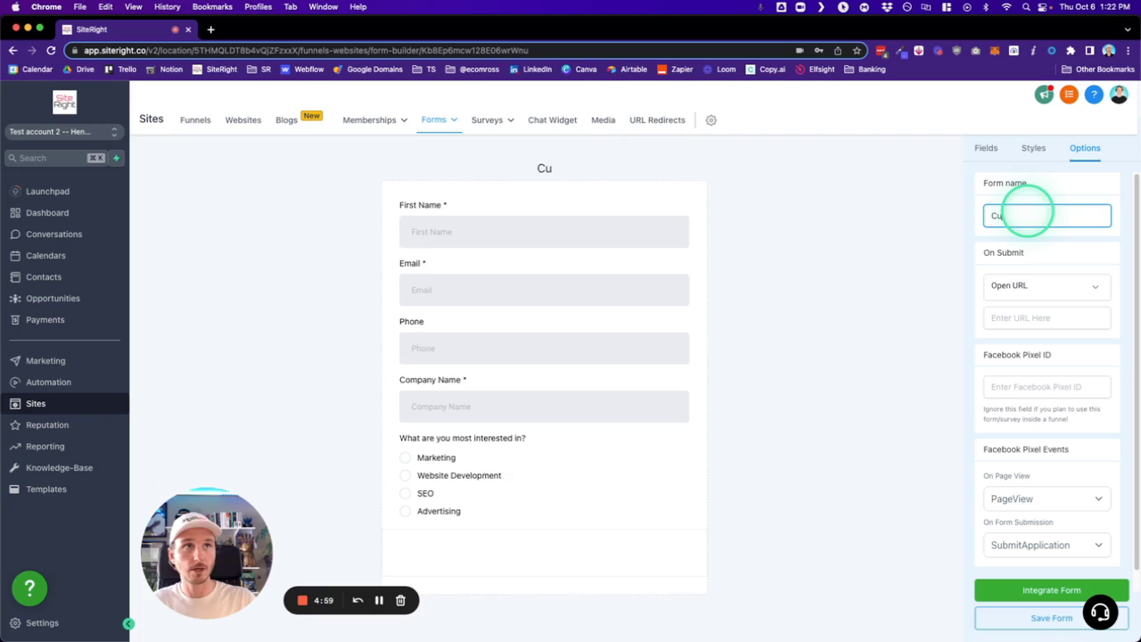
key("BackSpace")
key("BackSpace")
type("Opt-in form")
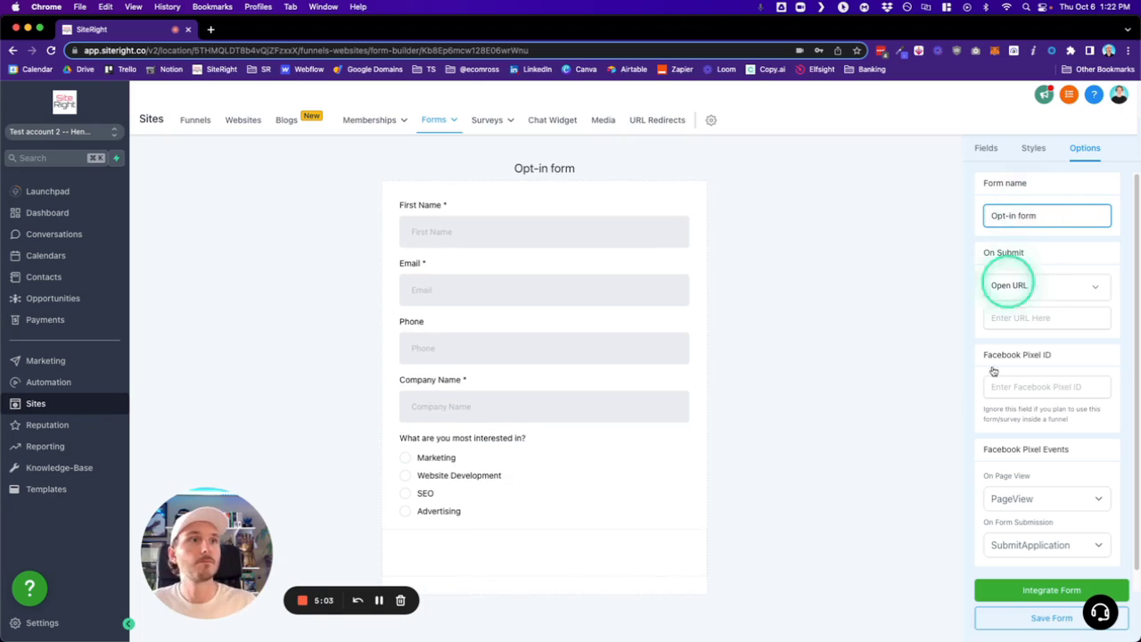
left_click(1003, 615)
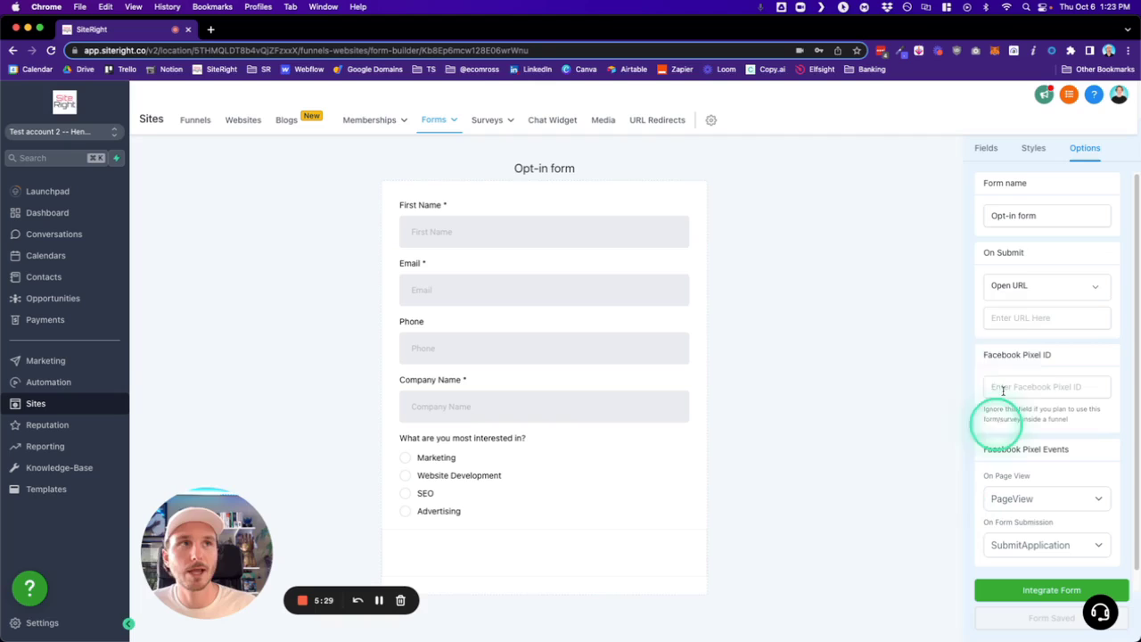
left_click(1009, 326)
left_click(882, 332)
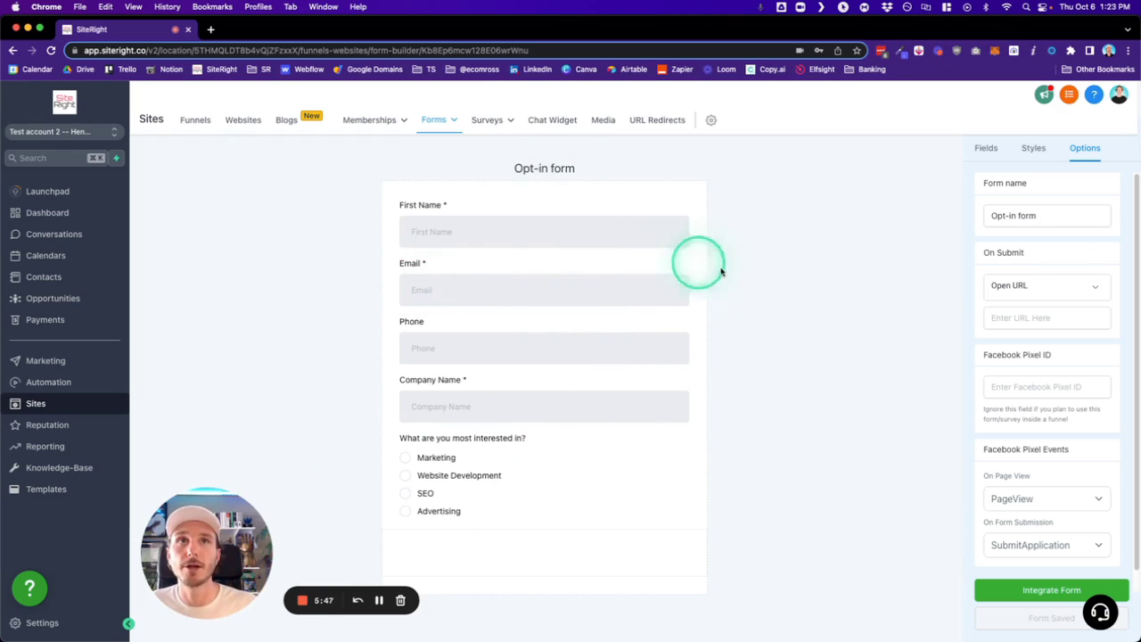
left_click(1008, 590)
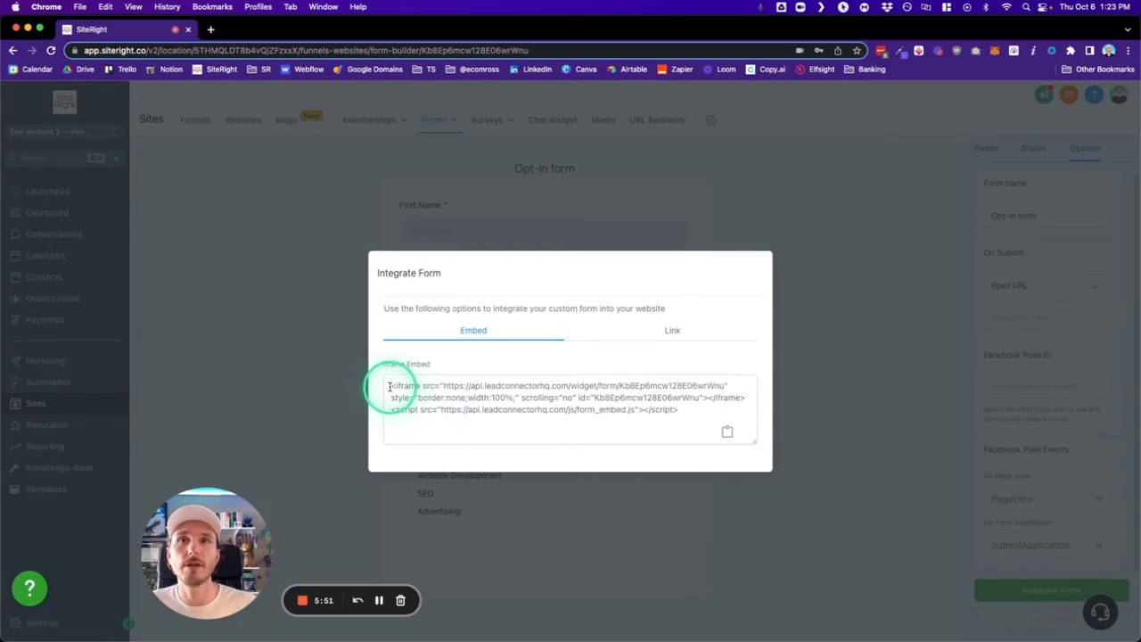
left_click_drag(390, 386, 720, 441)
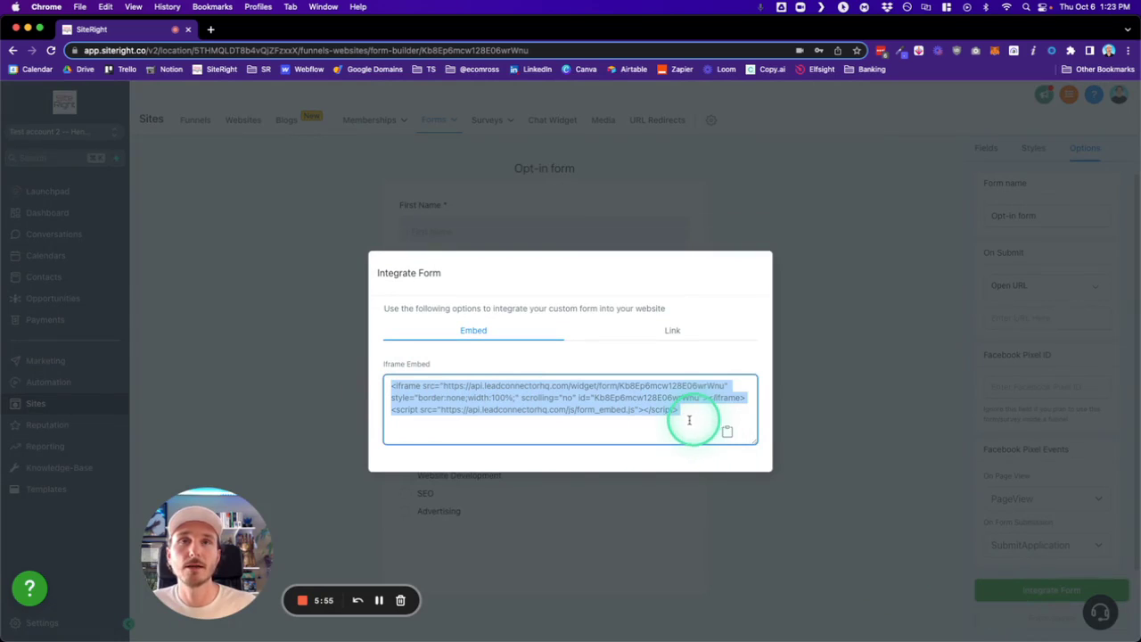
left_click(900, 369)
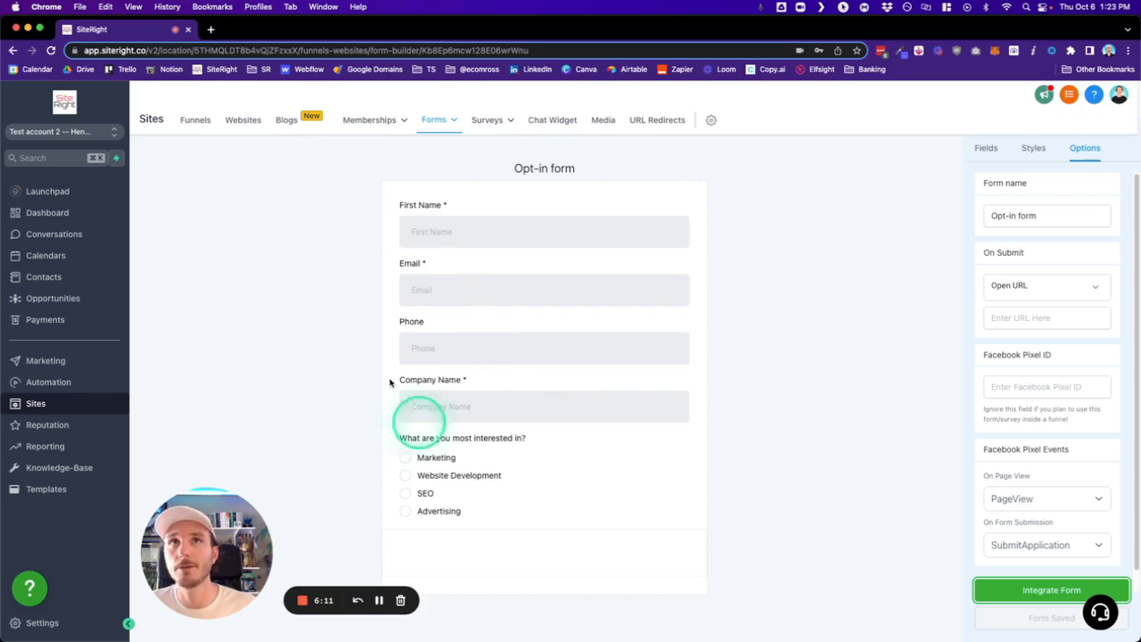
Start editing the 30 min Meeting calendar from Calendar Settings
left_click(271, 337)
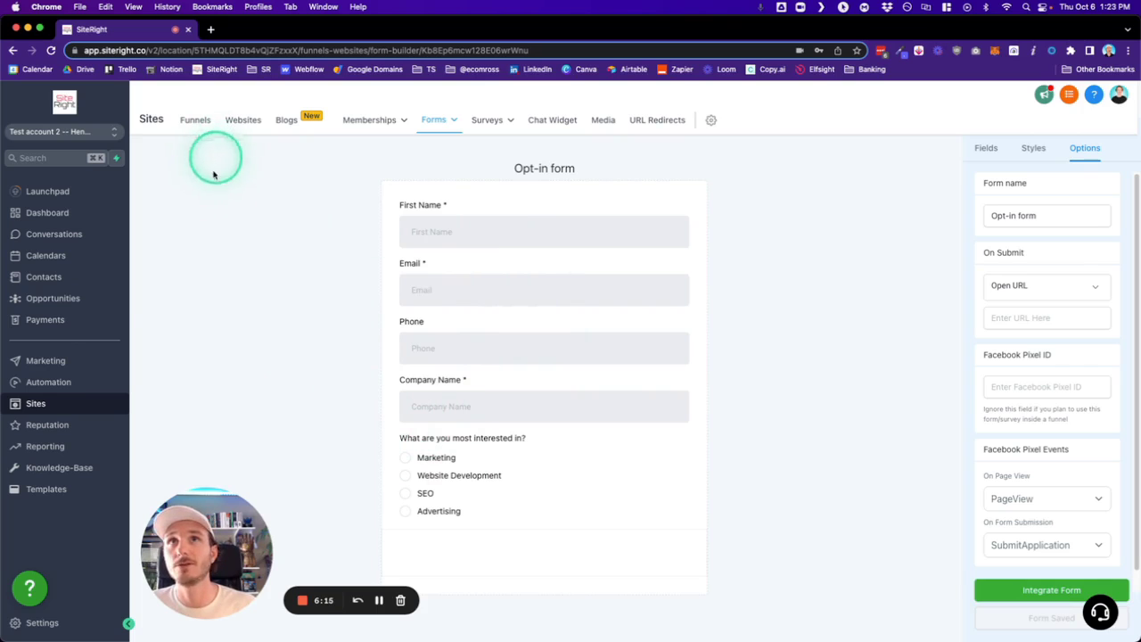
left_click(53, 256)
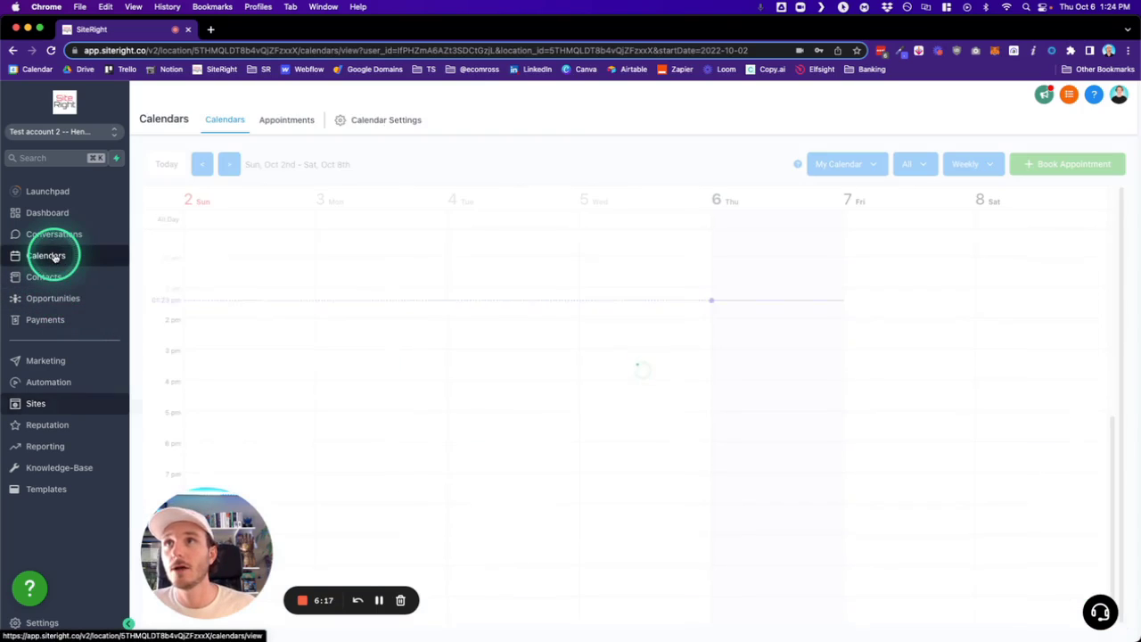
left_click(383, 127)
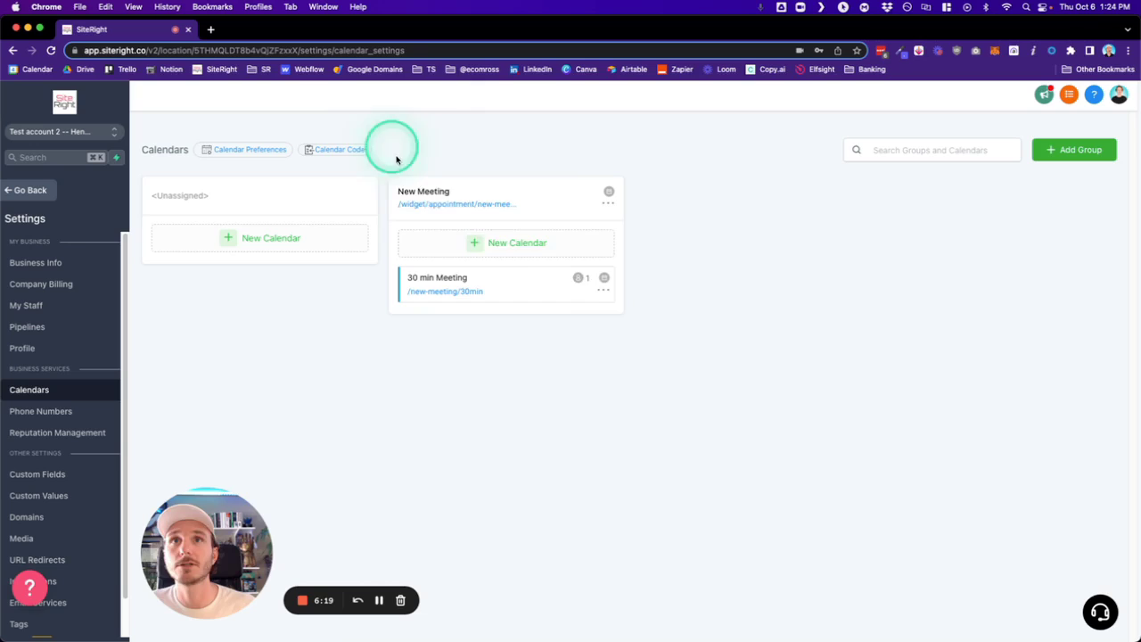
left_click(603, 293)
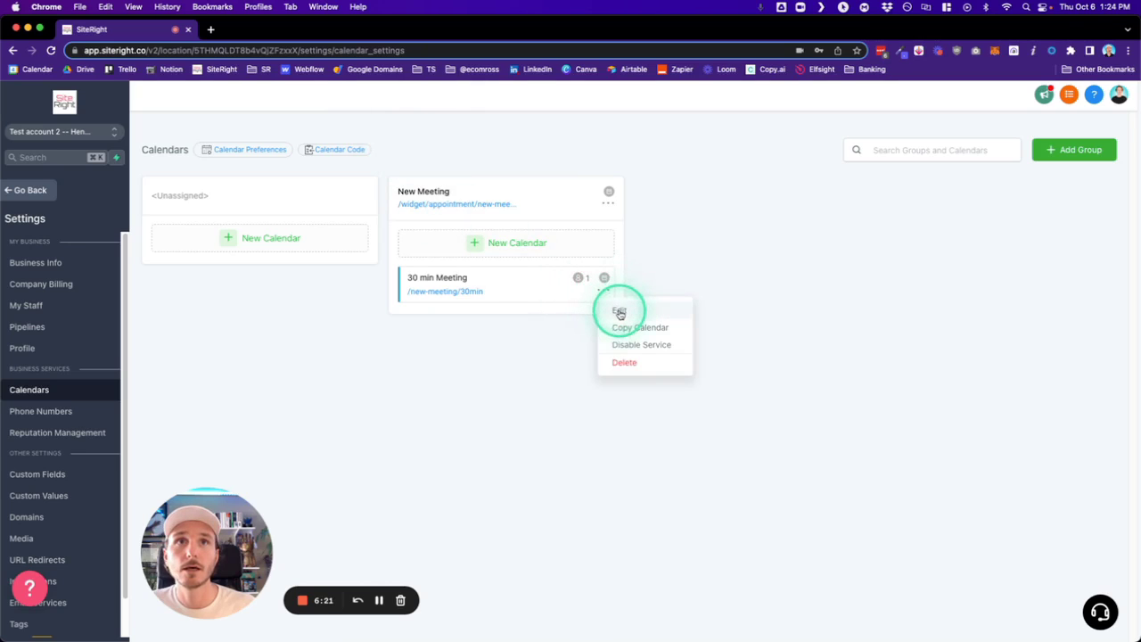
left_click(620, 312)
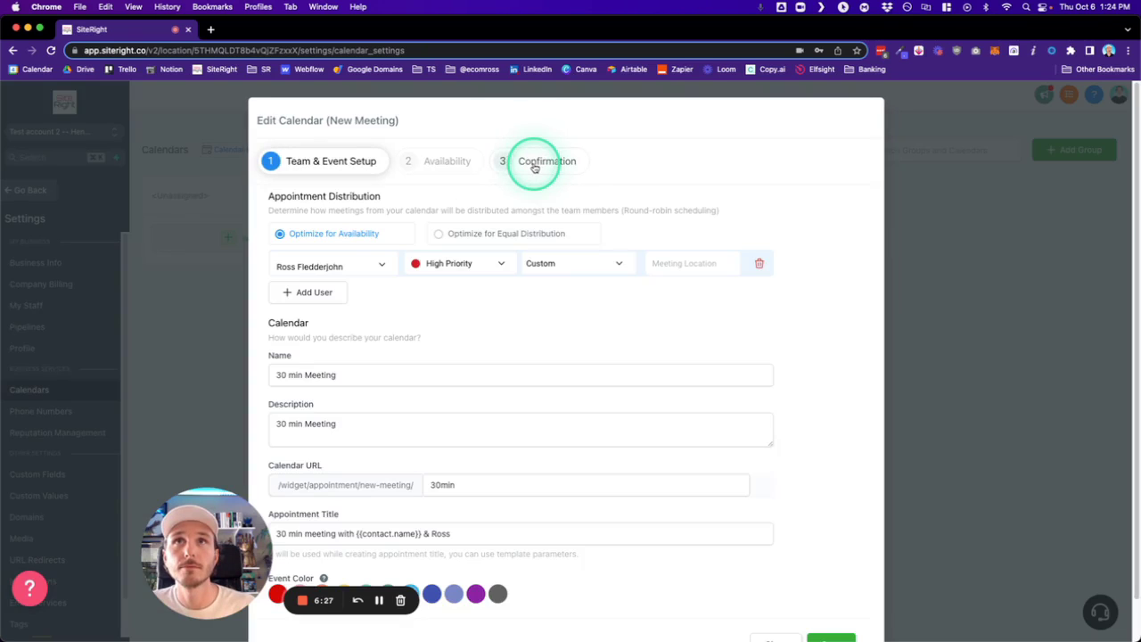
Set its confirmation Custom Form to Opt-in form, save, and open its booking page
left_click(534, 166)
left_click(323, 250)
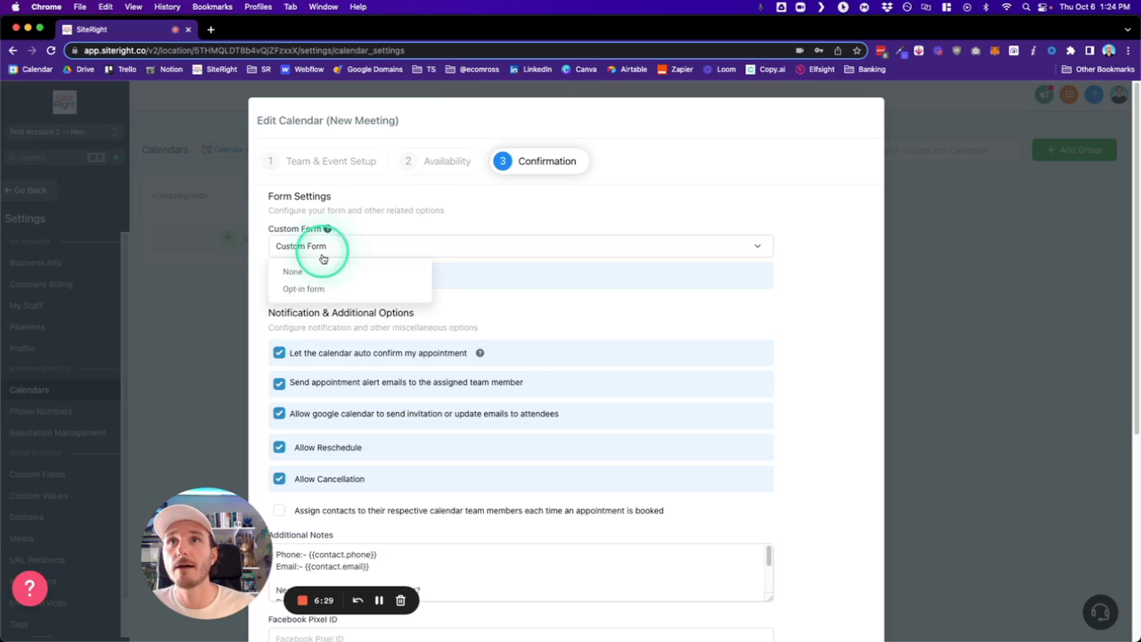
left_click(303, 290)
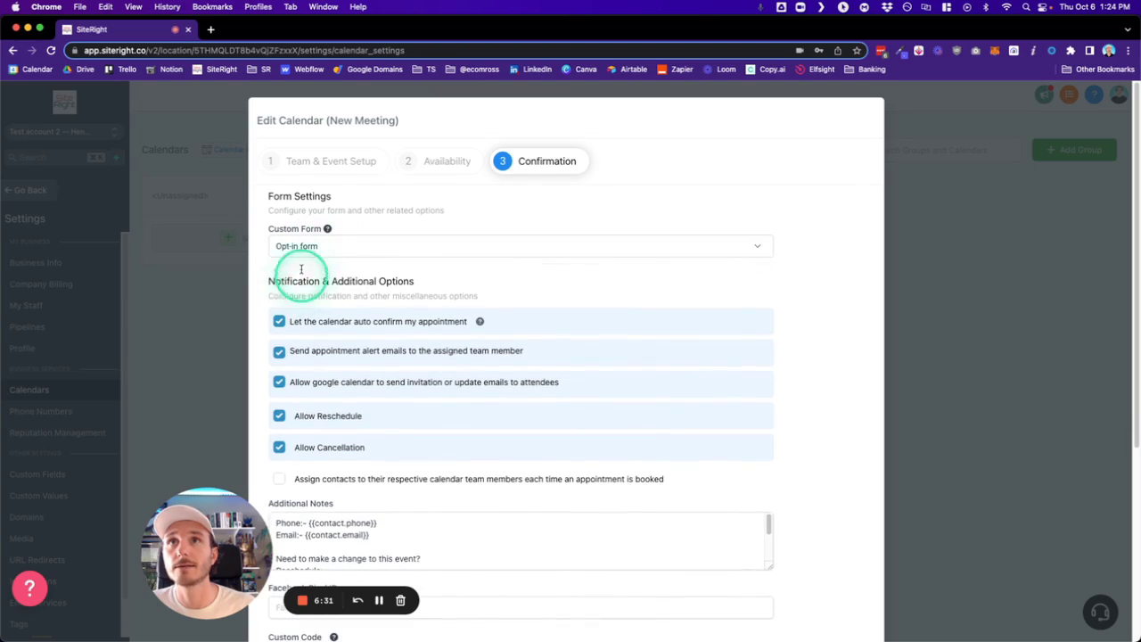
scroll(352, 259, "down", 5)
left_click(836, 600)
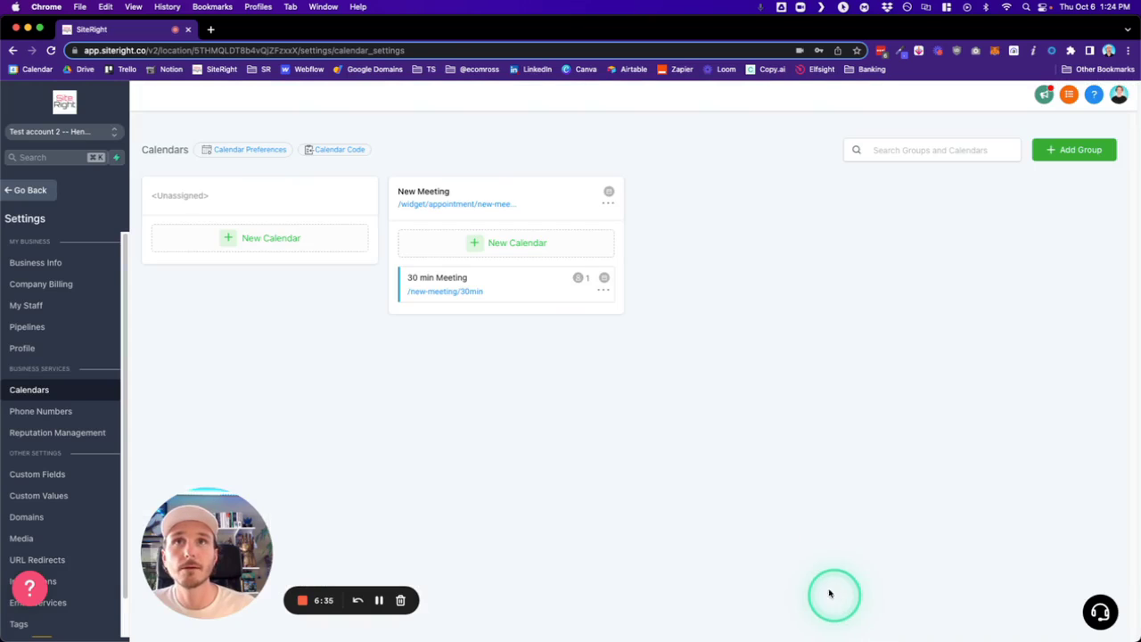
left_click(450, 292)
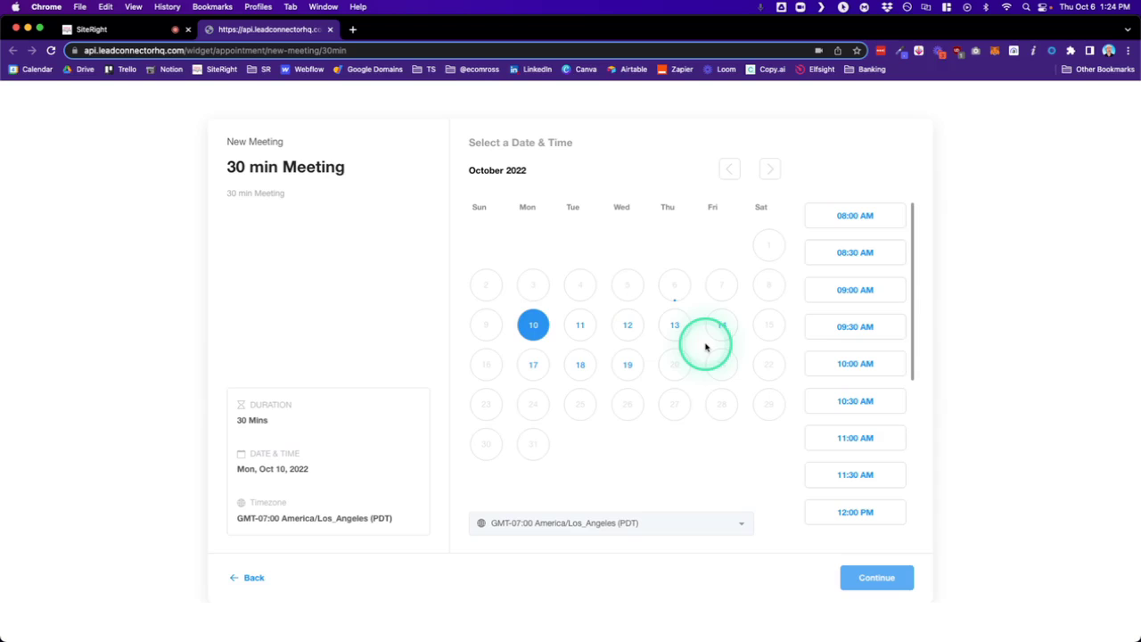
Book Thursday October 13 at 10:00 AM and continue to the details form
left_click(675, 325)
left_click(849, 292)
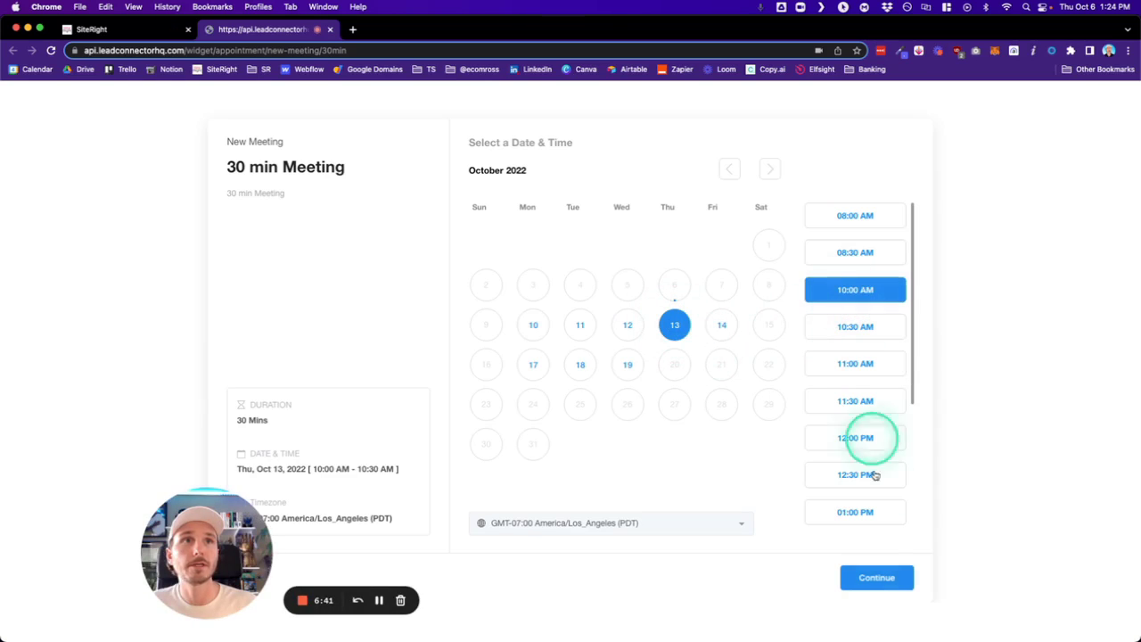
left_click(876, 577)
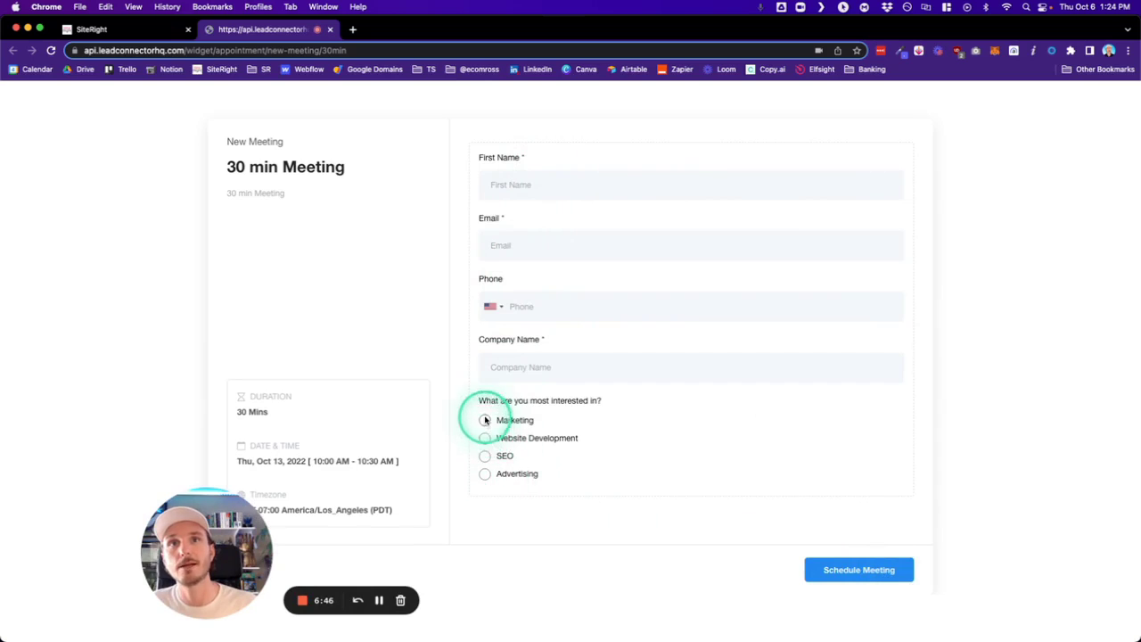
Try each answer to the interest question, ending with SEO selected
left_click(485, 477)
left_click(486, 423)
left_click(484, 456)
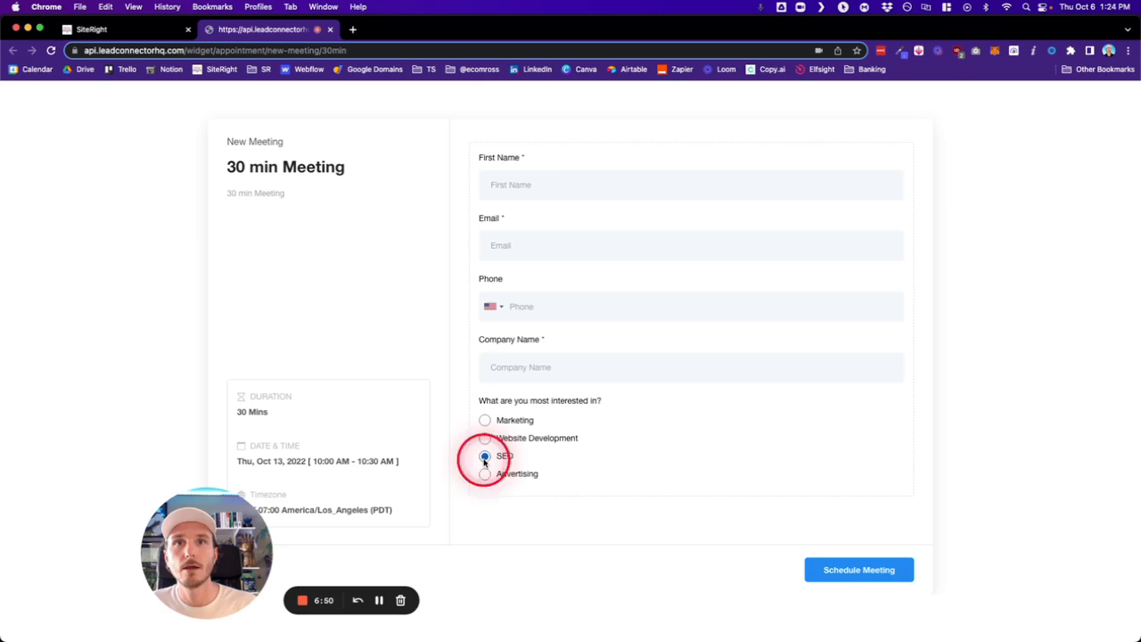
left_click(484, 474)
left_click(486, 438)
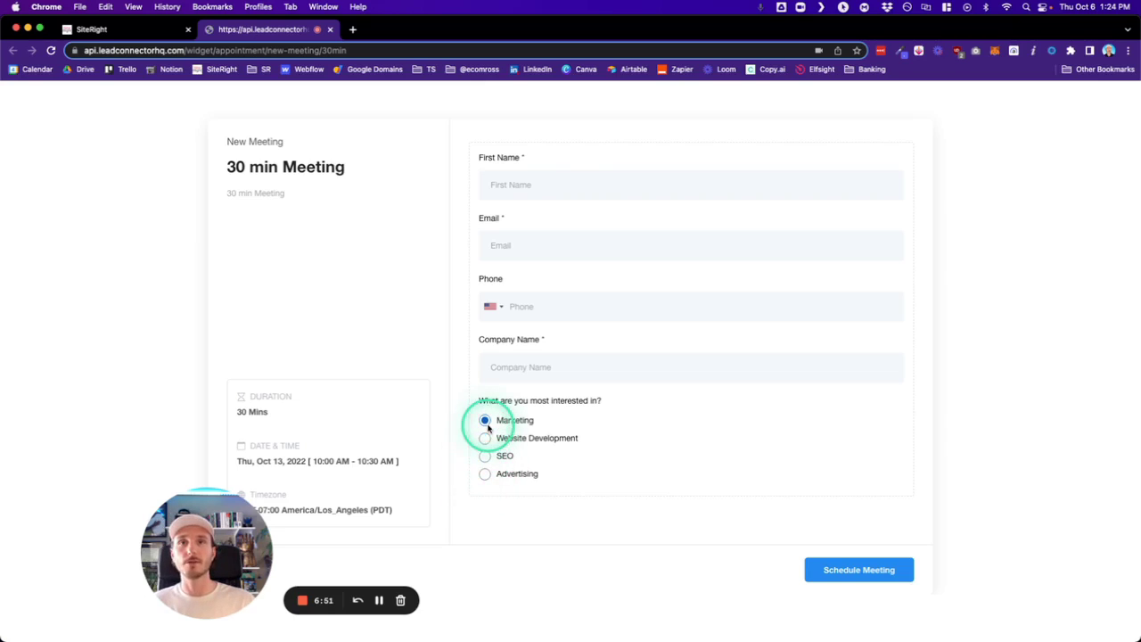
left_click(485, 456)
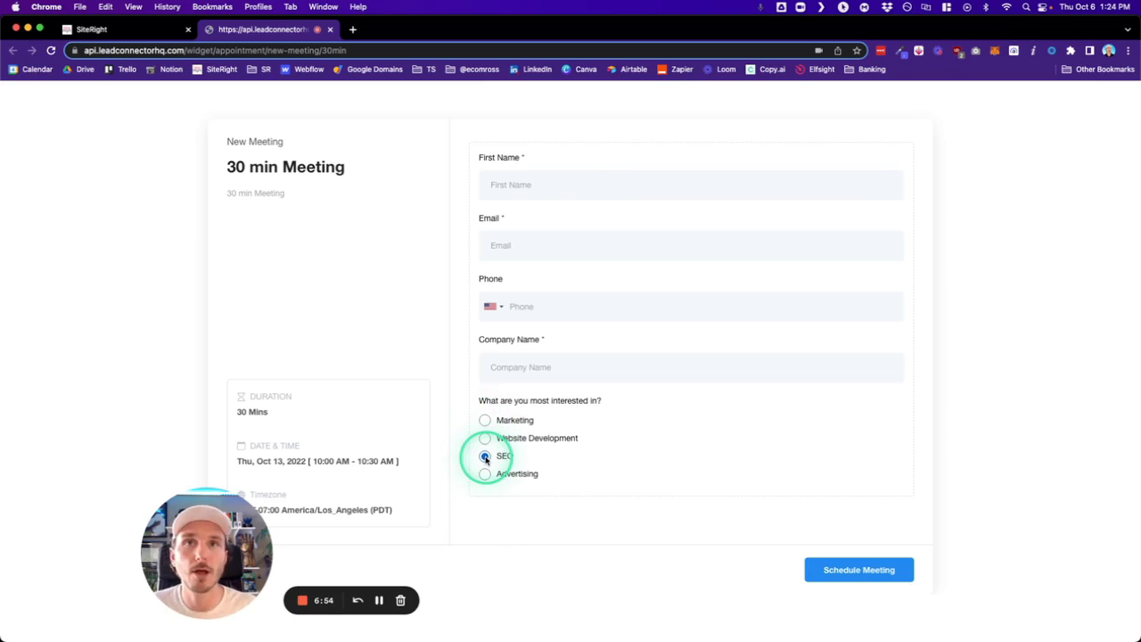
left_click(486, 422)
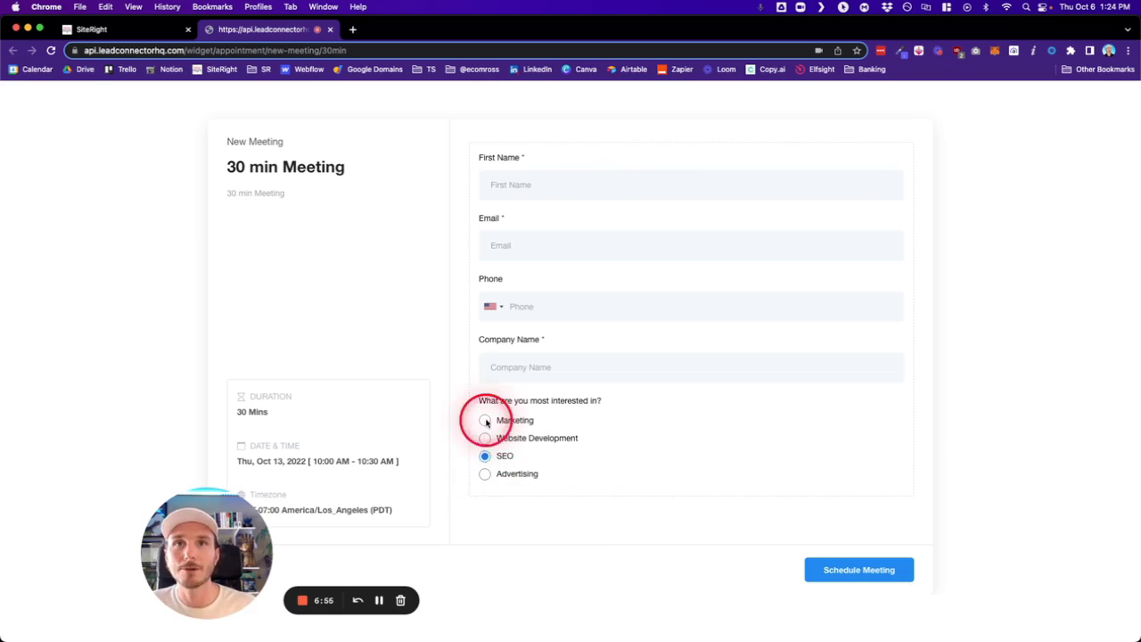
left_click(486, 457)
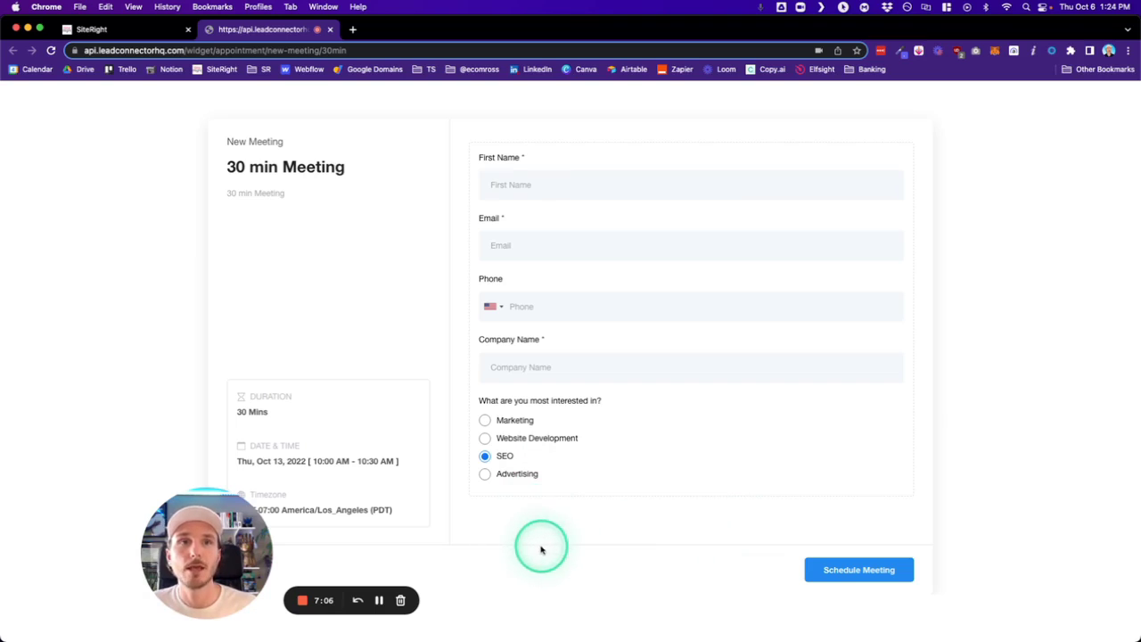
left_click_drag(209, 537, 144, 523)
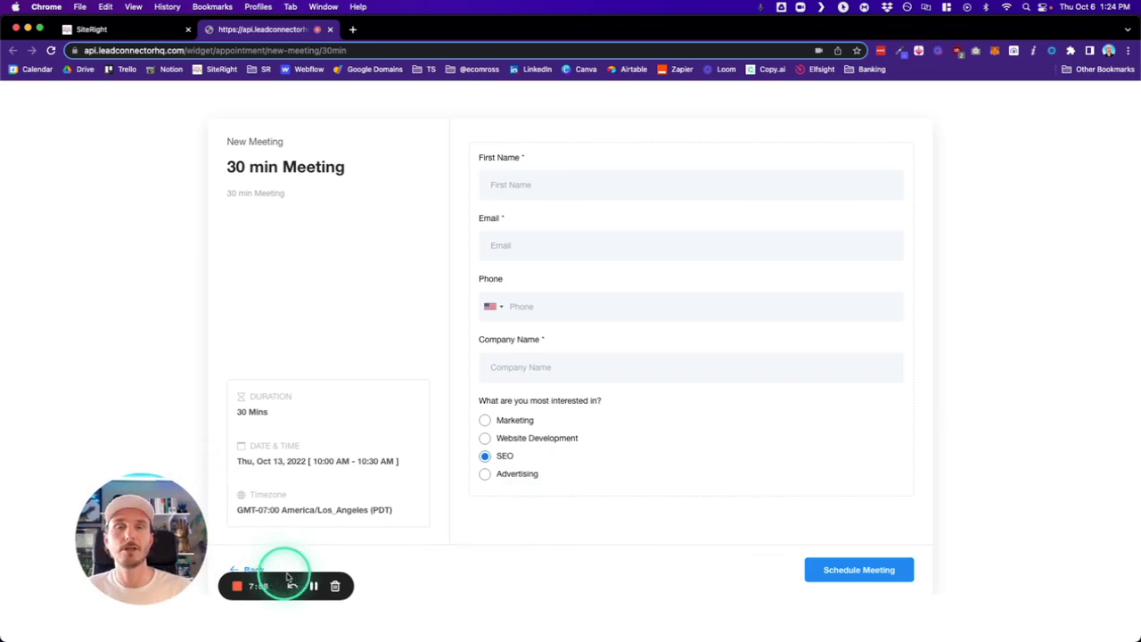